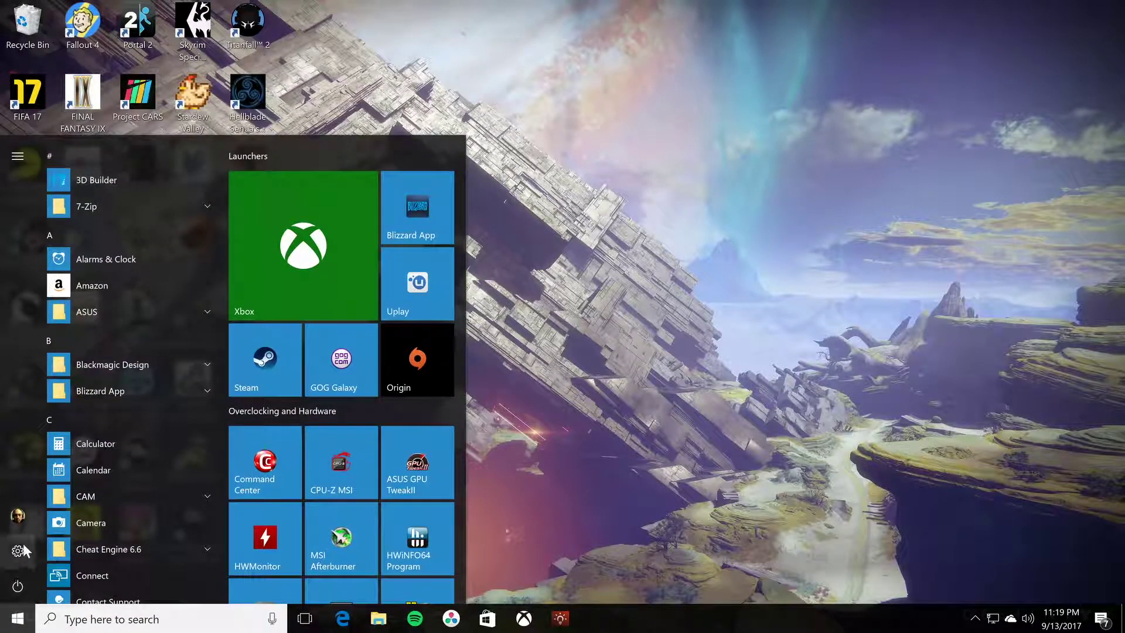
Try smaller display scaling sizes, settle on 250%, then close Settings.
left_click(21, 550)
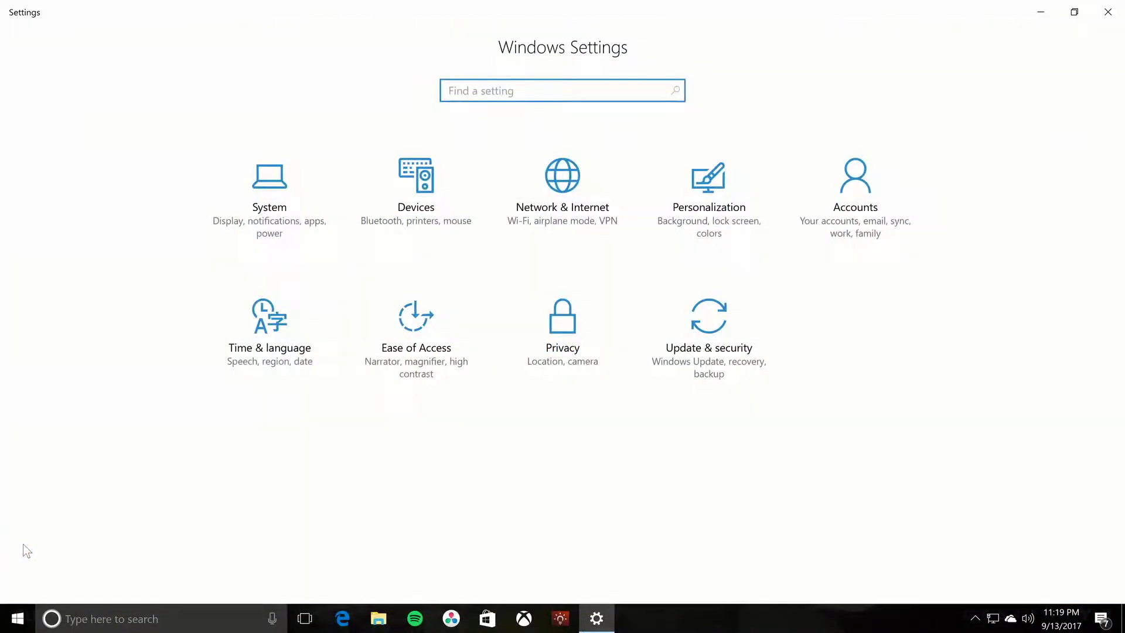
left_click(286, 188)
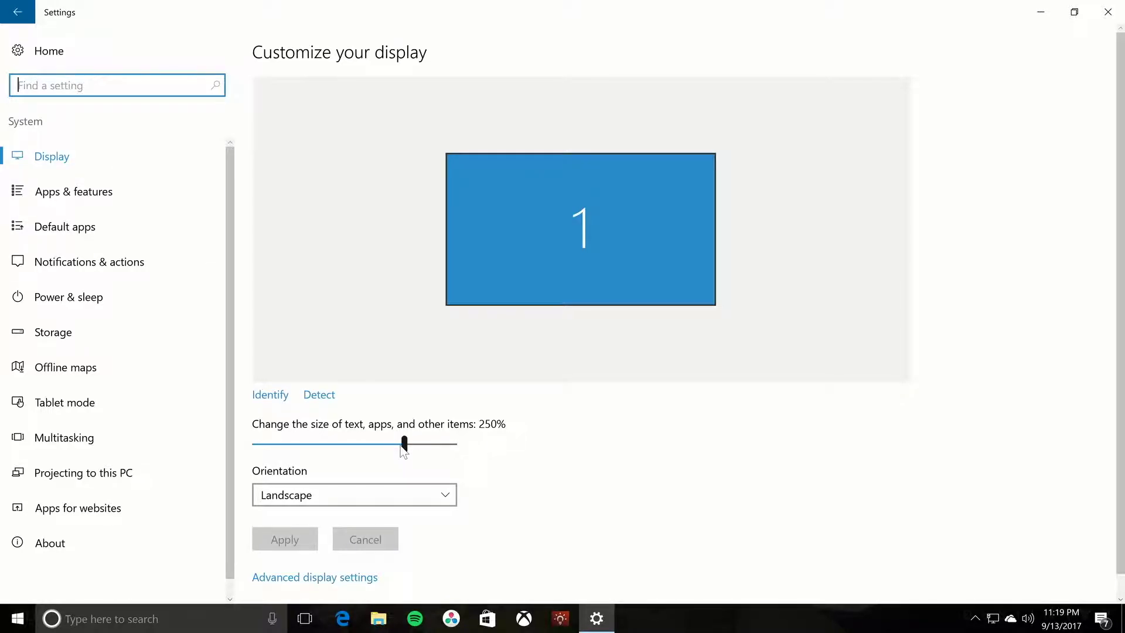
left_click_drag(404, 444, 252, 439)
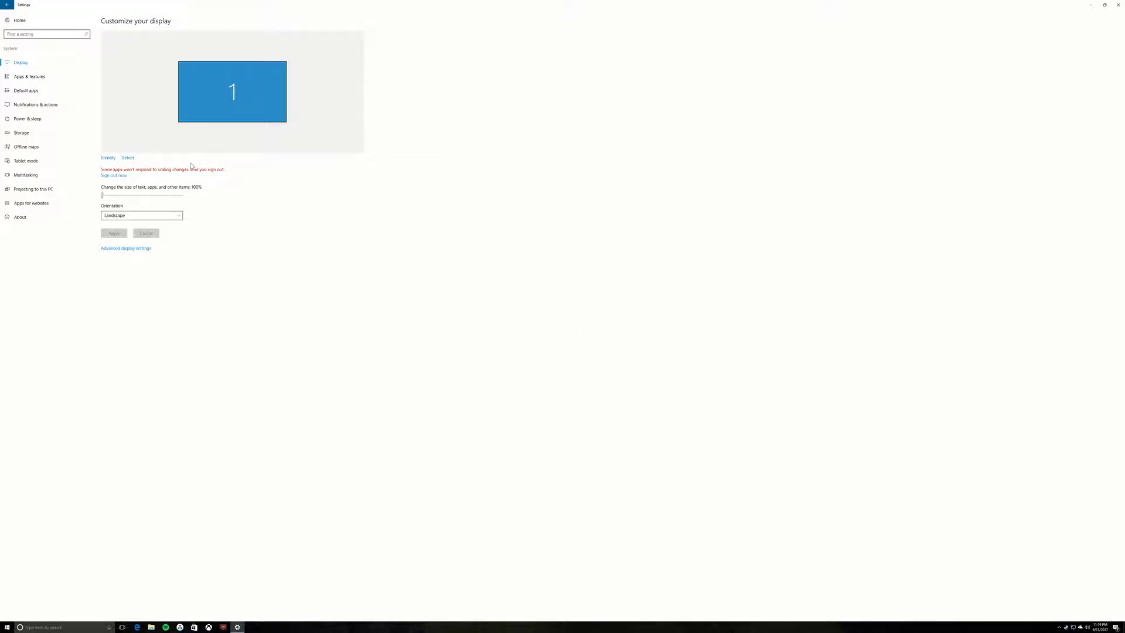
left_click_drag(103, 195, 157, 195)
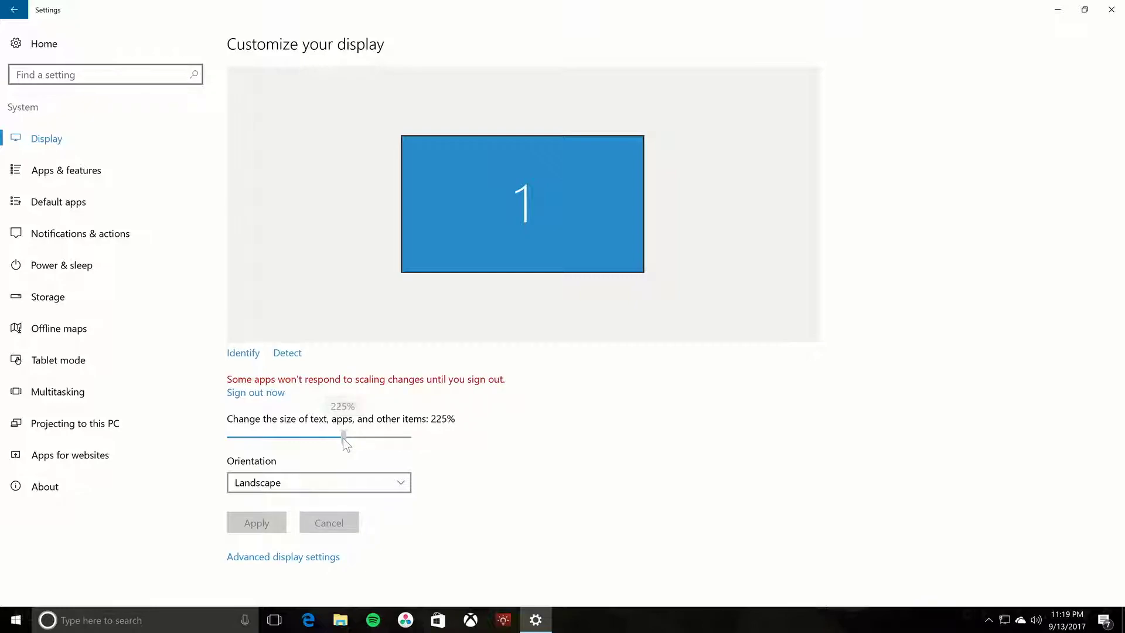
left_click_drag(354, 438, 354, 437)
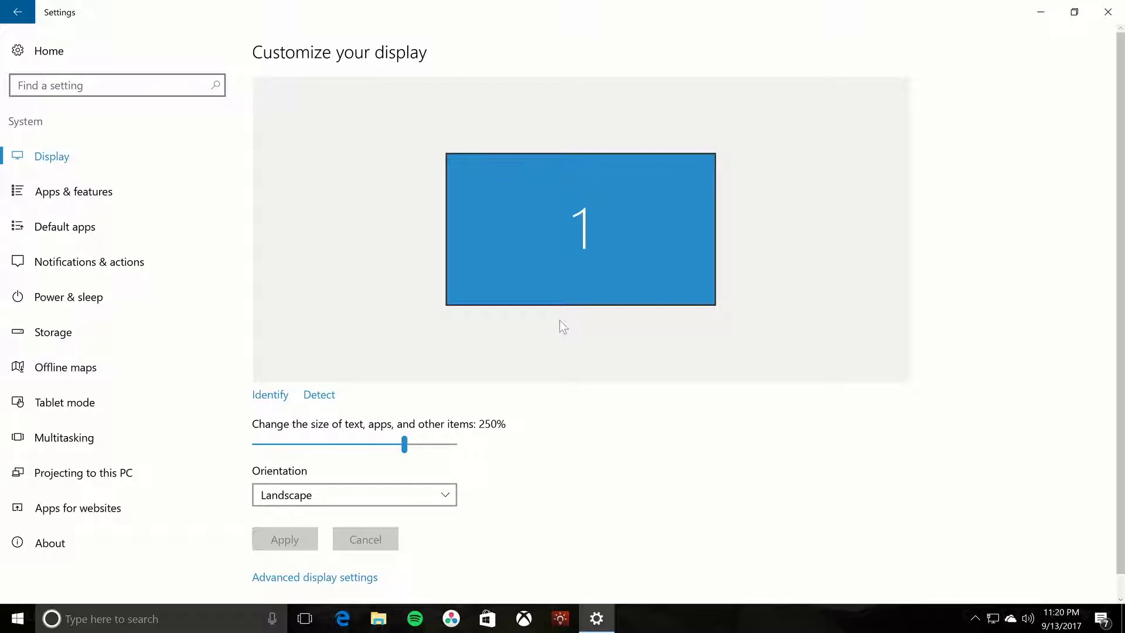
left_click(1117, 7)
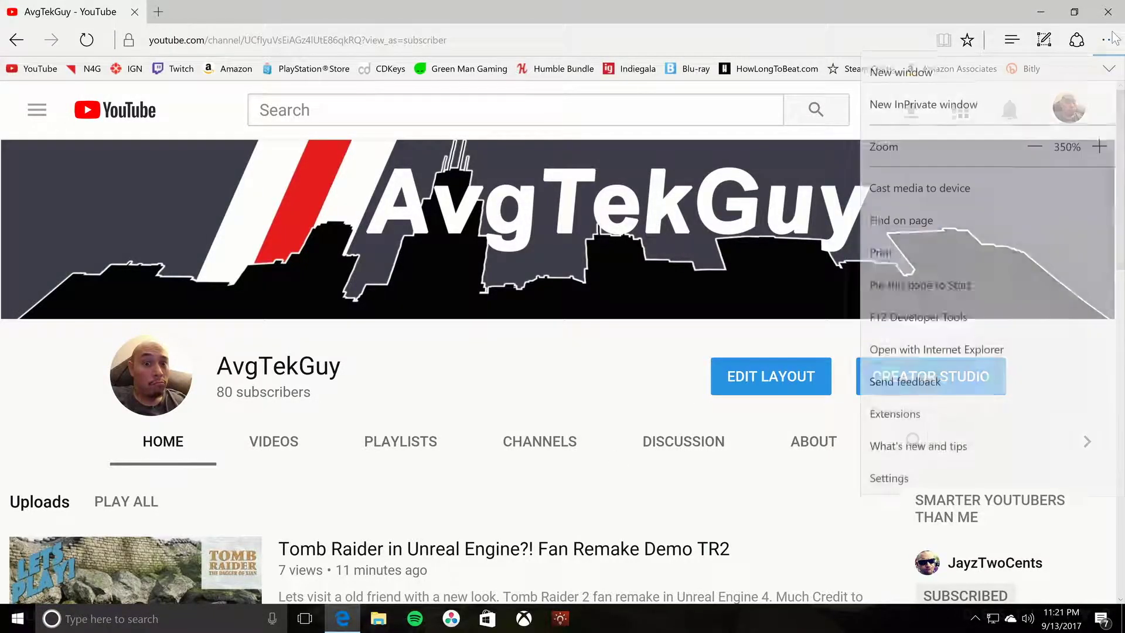
Zoom the YouTube channel page out to 250%, then back in to 325%.
left_click(1041, 153)
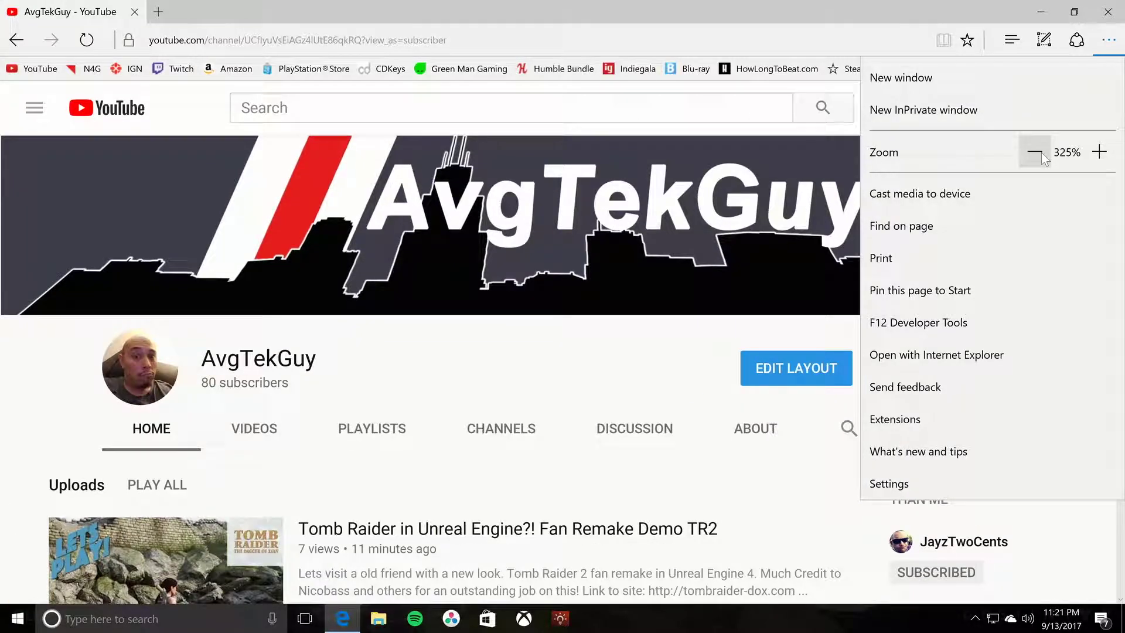
left_click(1041, 153)
left_click(1042, 153)
left_click(1041, 152)
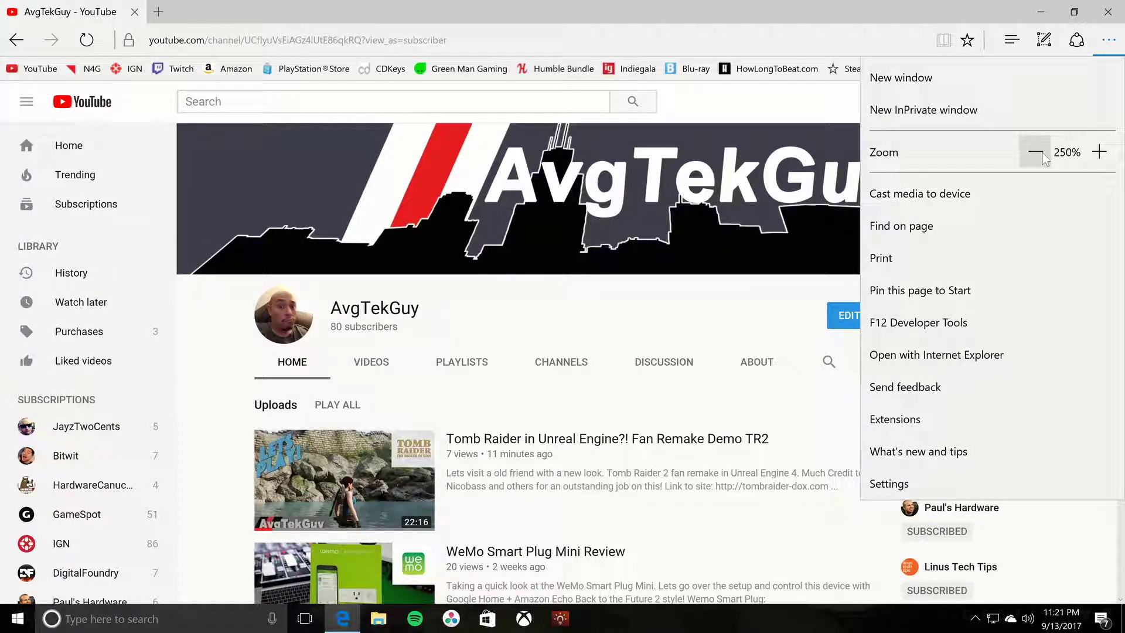
left_click(1104, 160)
left_click(1104, 159)
left_click(1104, 160)
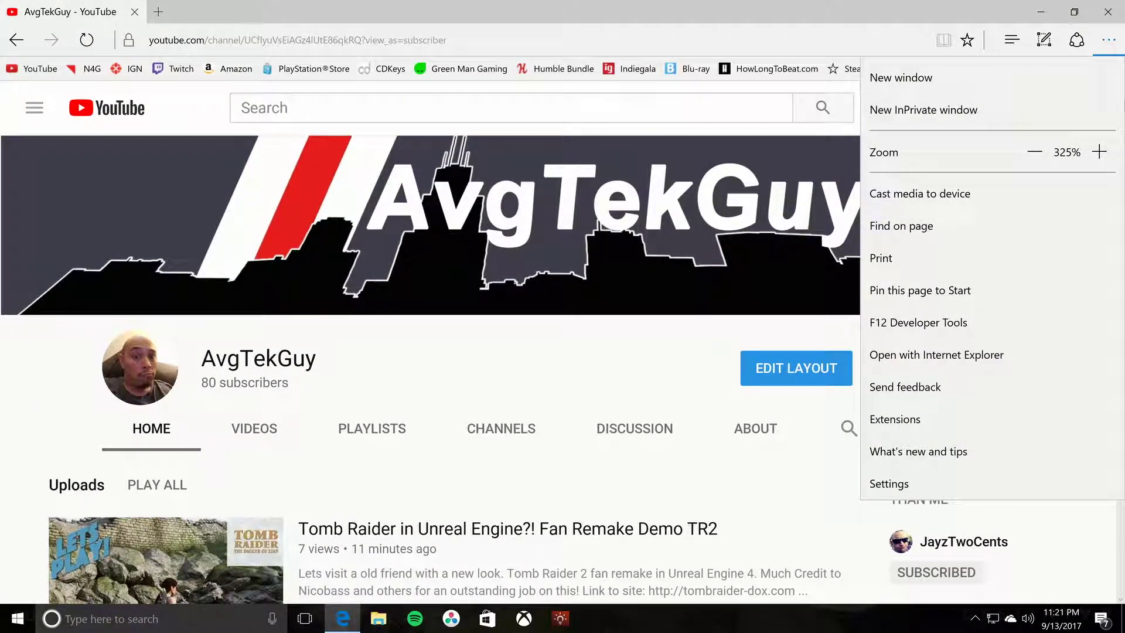
left_click(1109, 41)
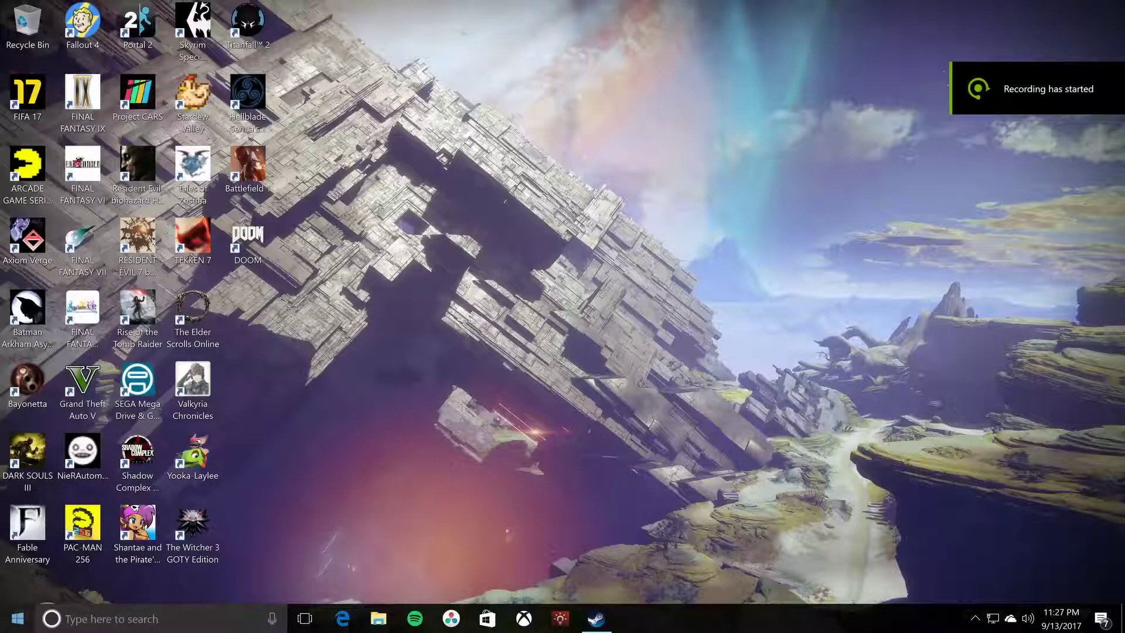
Reach the Pointers tab of Mouse Properties via Settings > Devices > Mouse & touchpad.
left_click(18, 618)
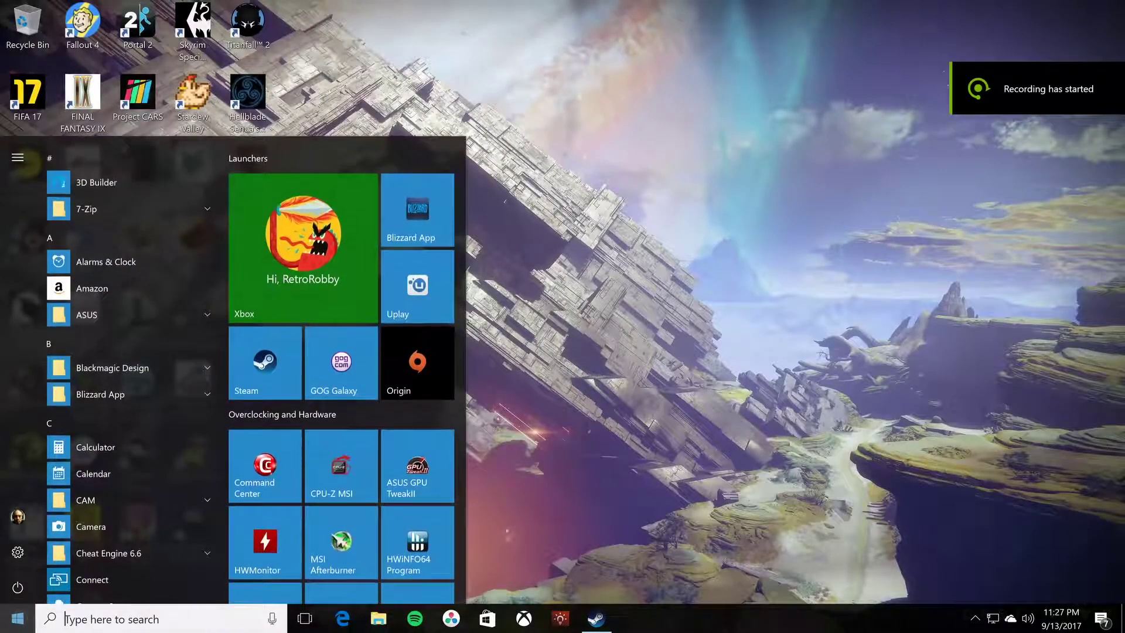
left_click(20, 545)
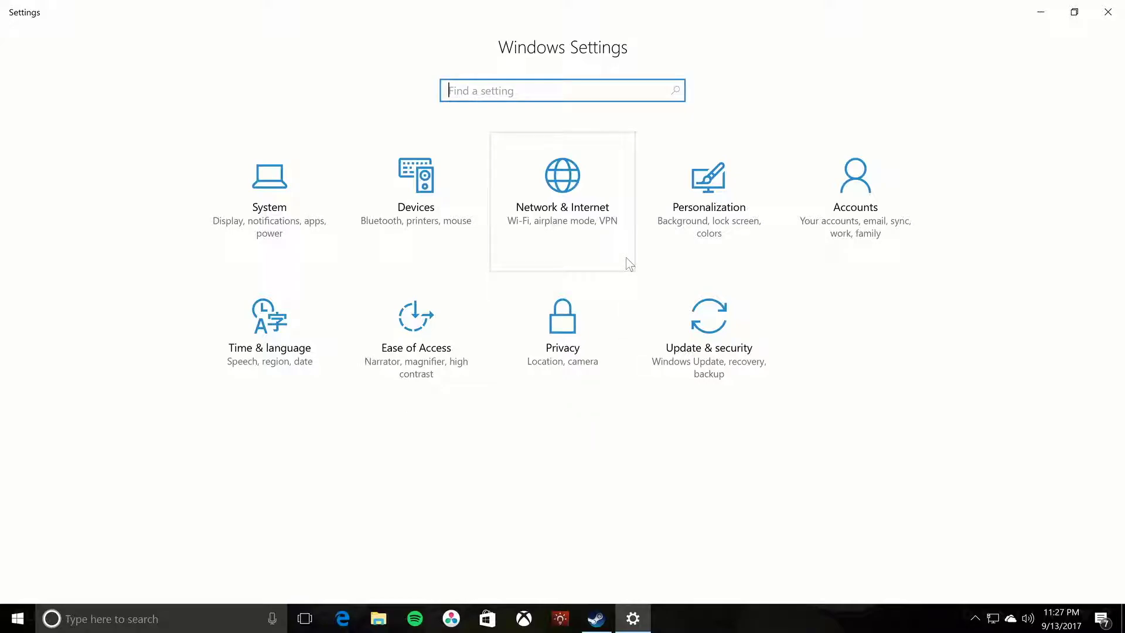
left_click(450, 237)
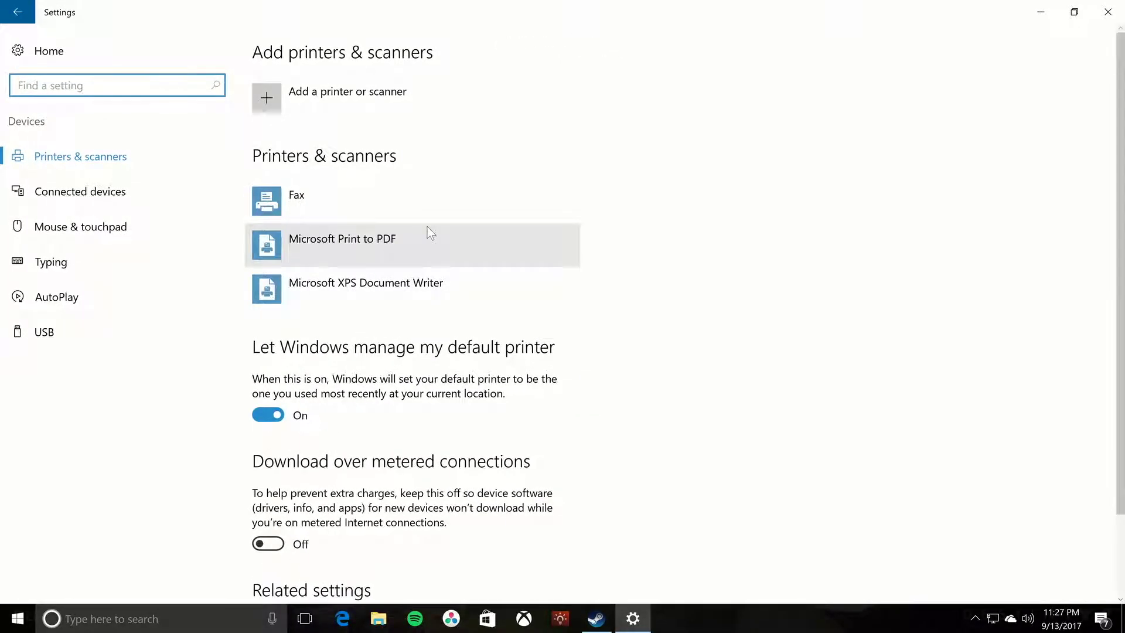
left_click(139, 226)
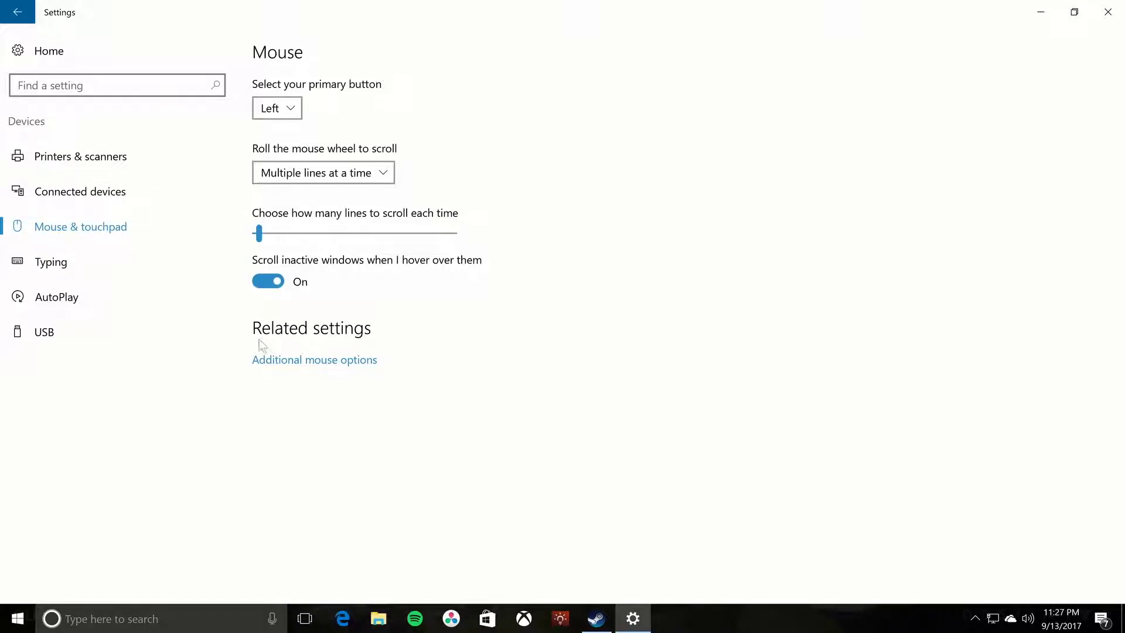
left_click(274, 362)
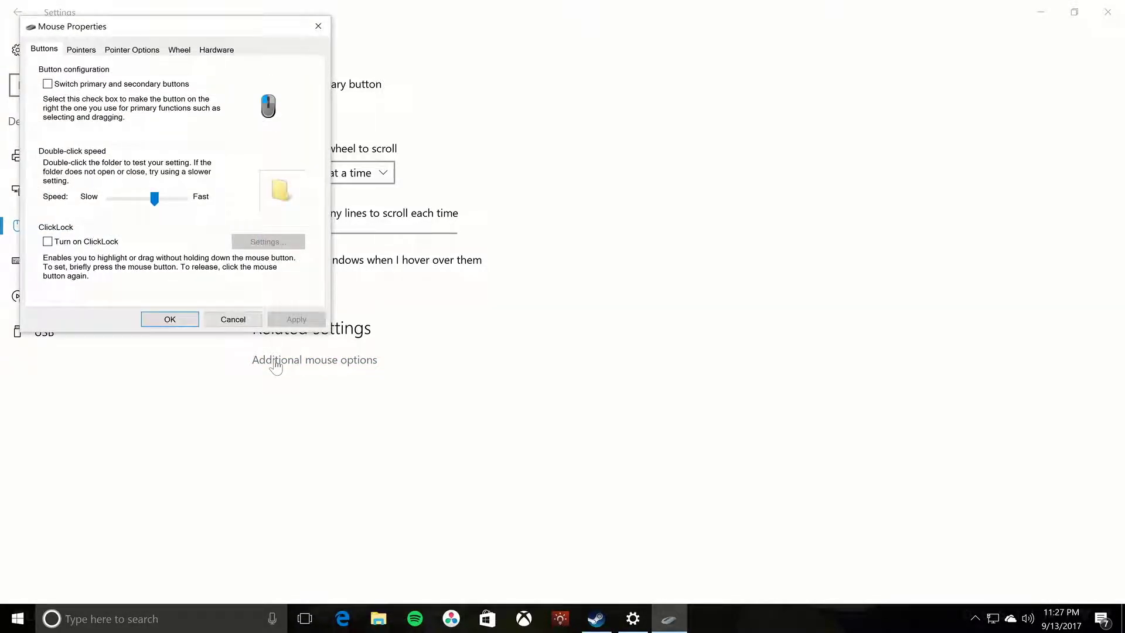
left_click(89, 50)
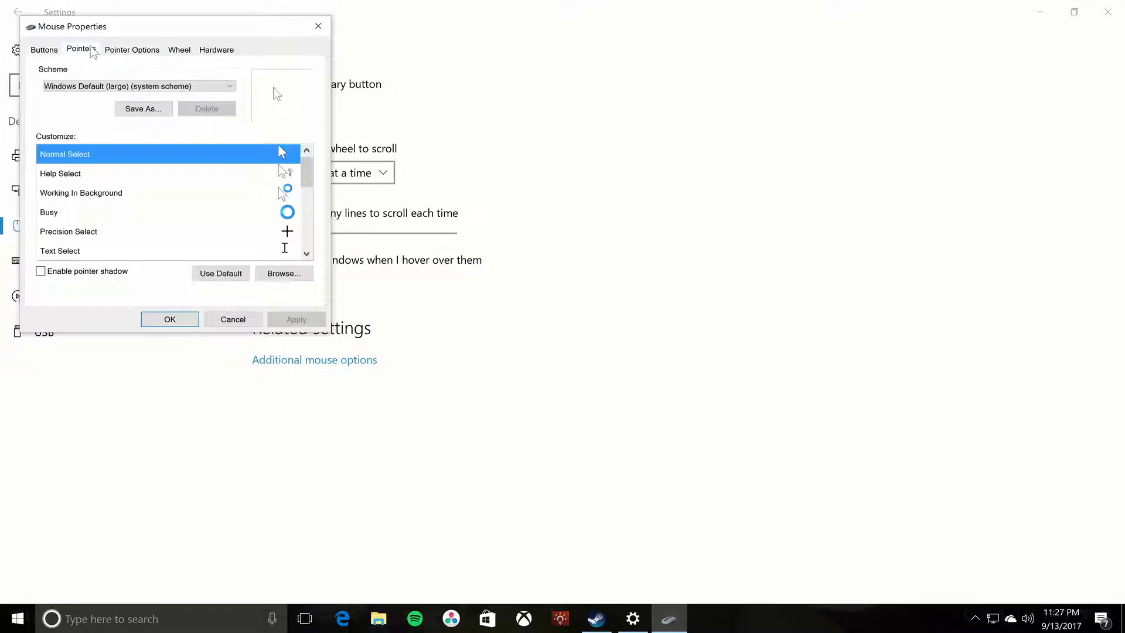
Try Windows Black schemes, apply Windows Default (extra large), then close Mouse Properties and Settings.
left_click(151, 87)
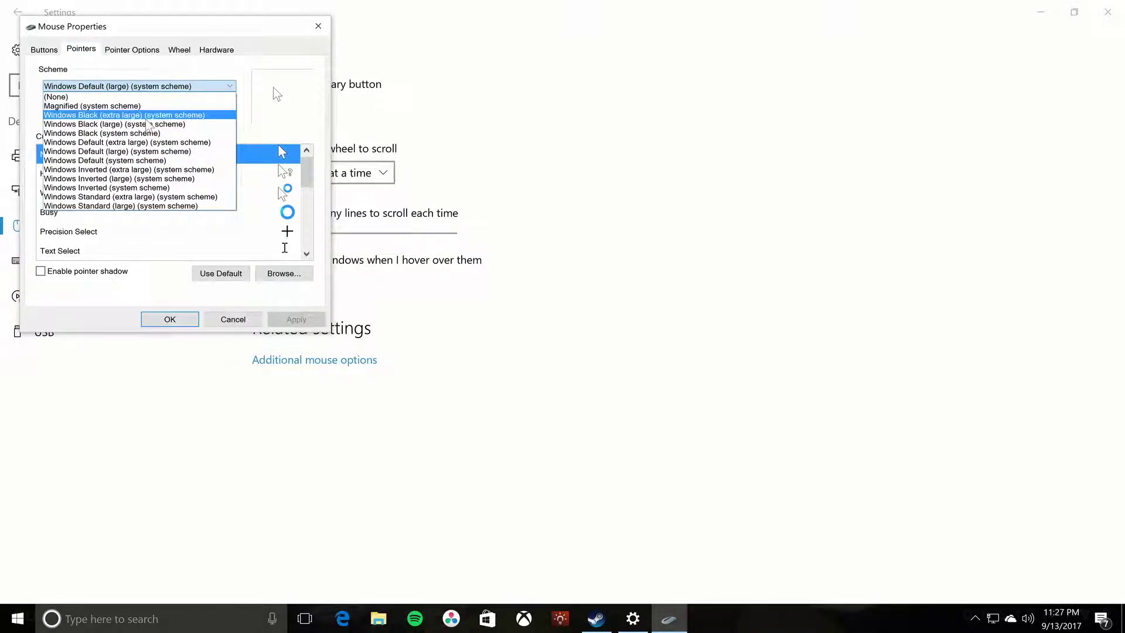
left_click(144, 134)
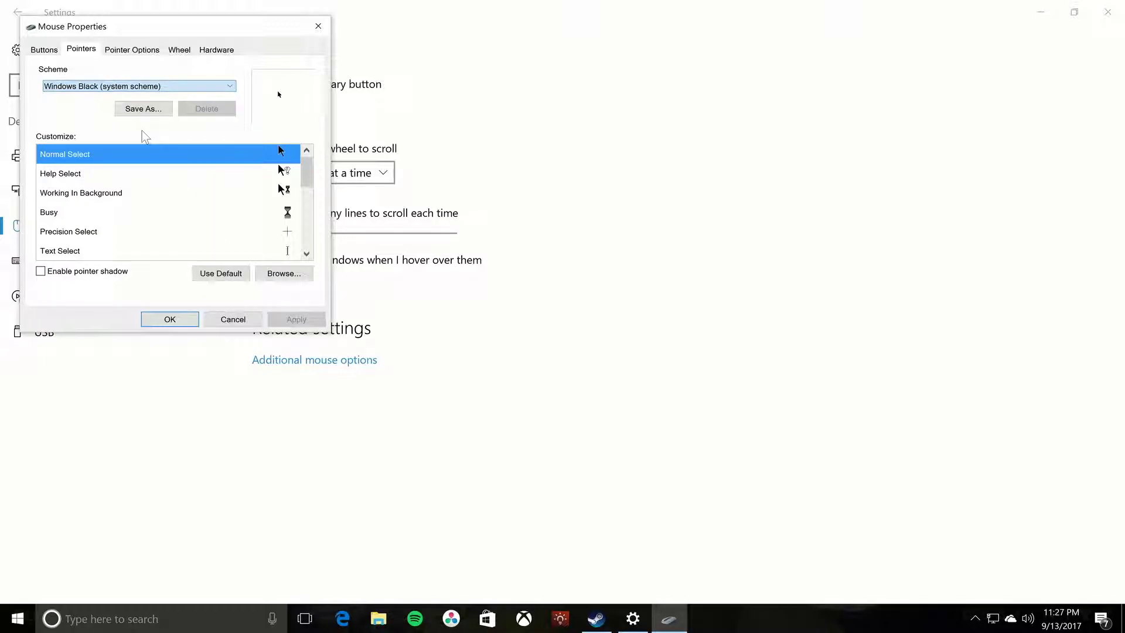
left_click(154, 86)
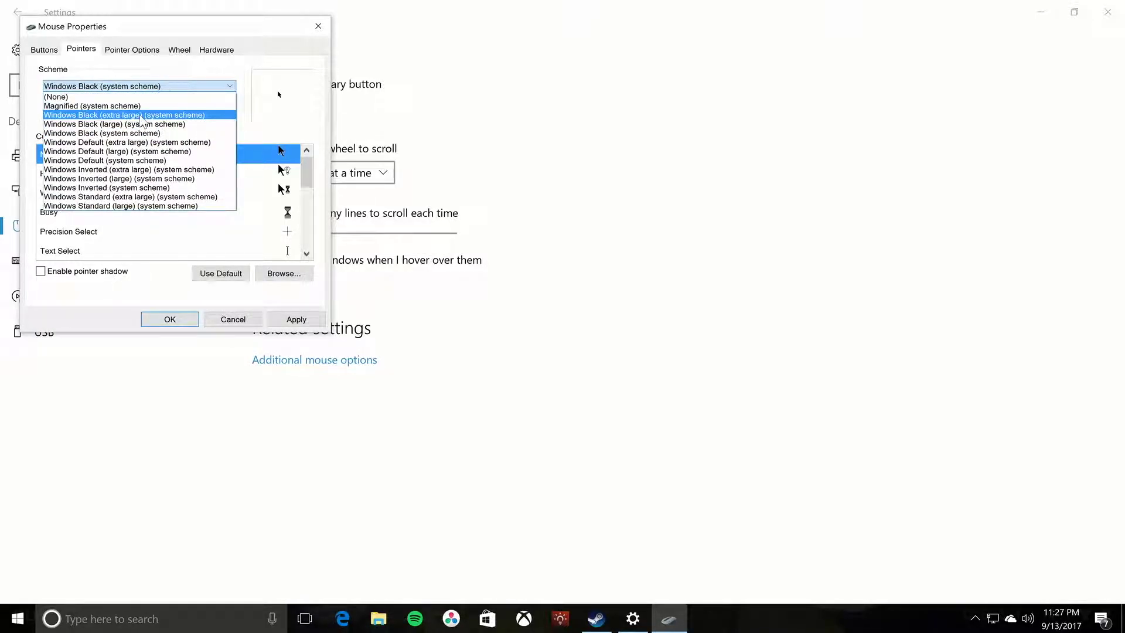
left_click(146, 115)
left_click(164, 87)
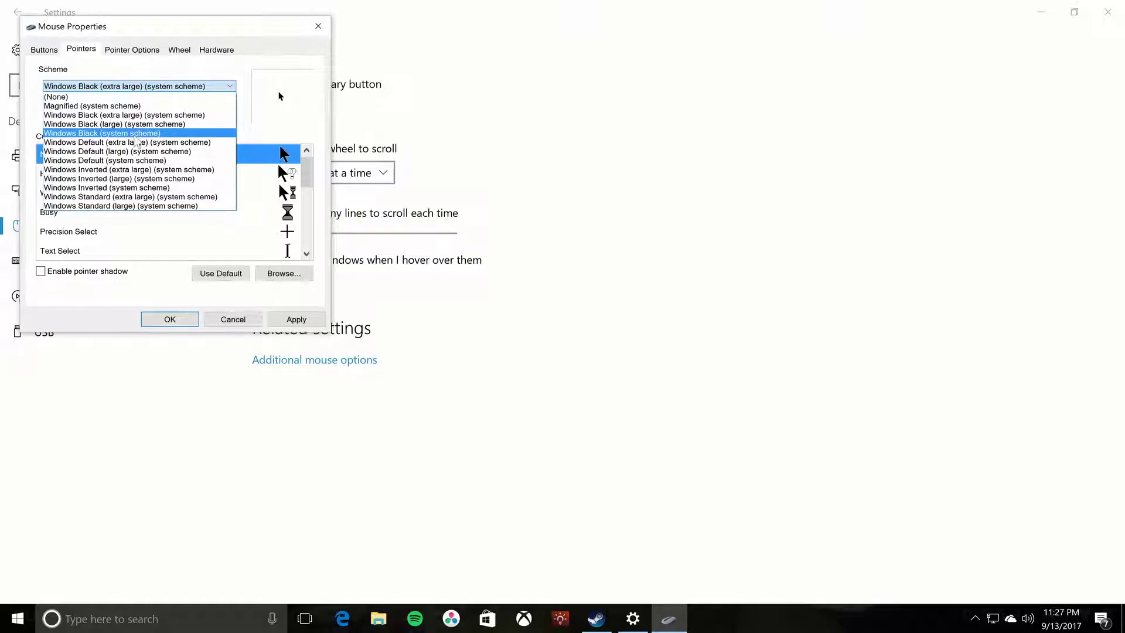
left_click(135, 143)
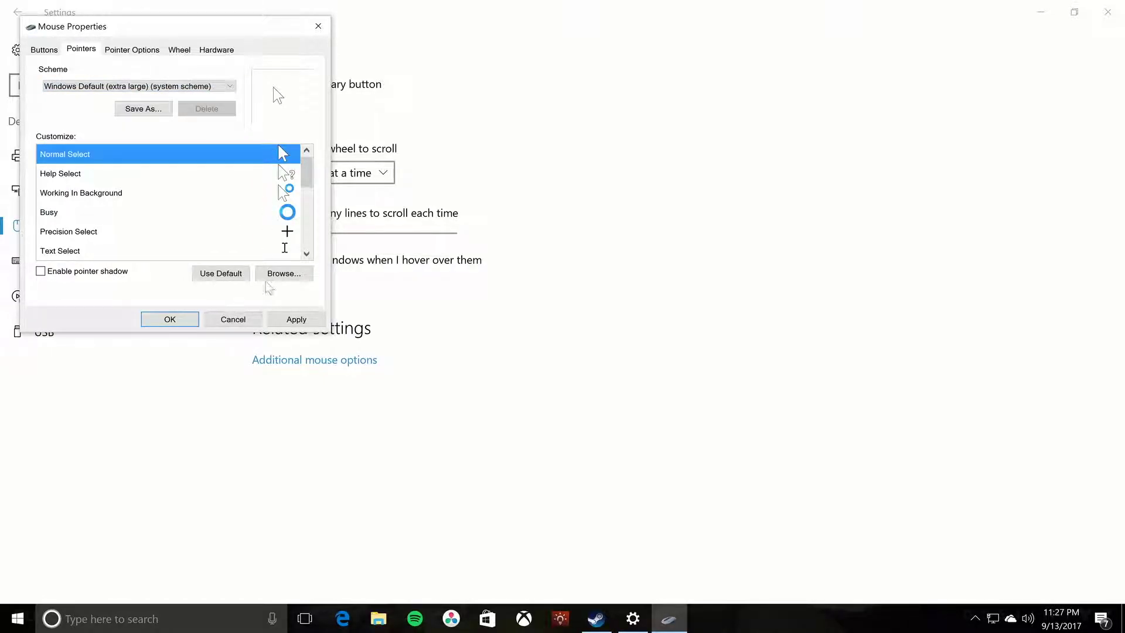
left_click(274, 321)
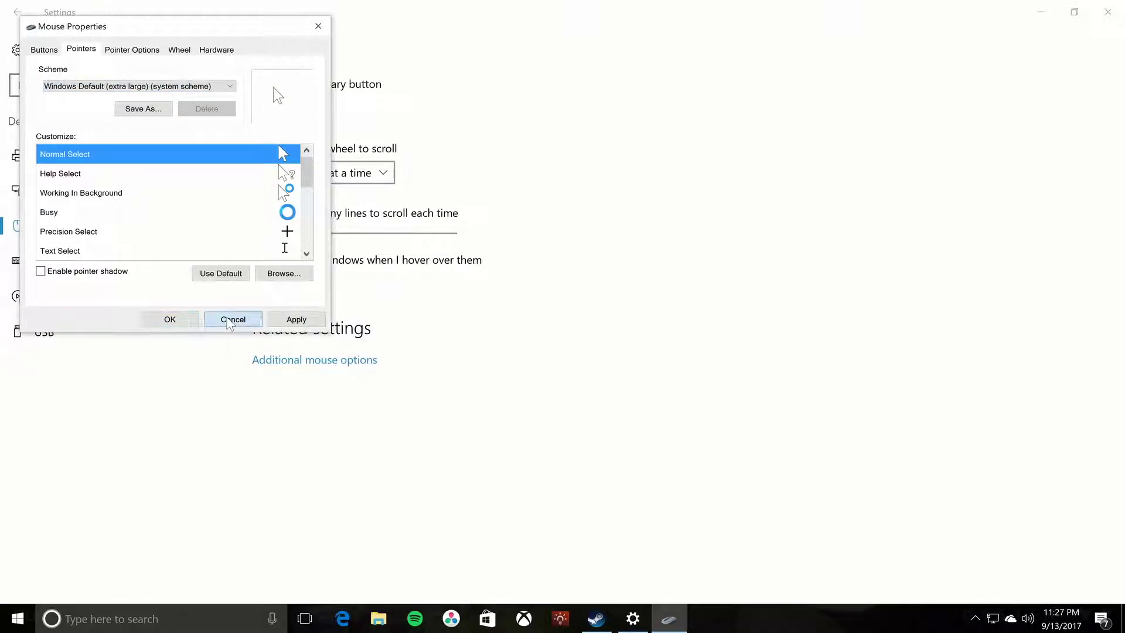
left_click(229, 319)
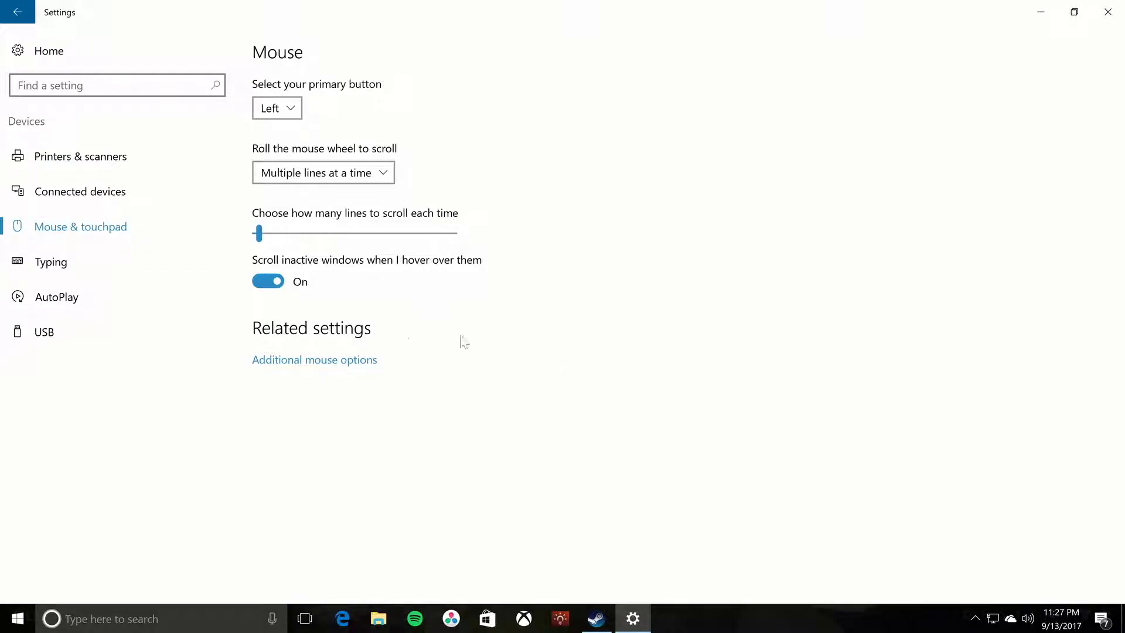
left_click(1107, 12)
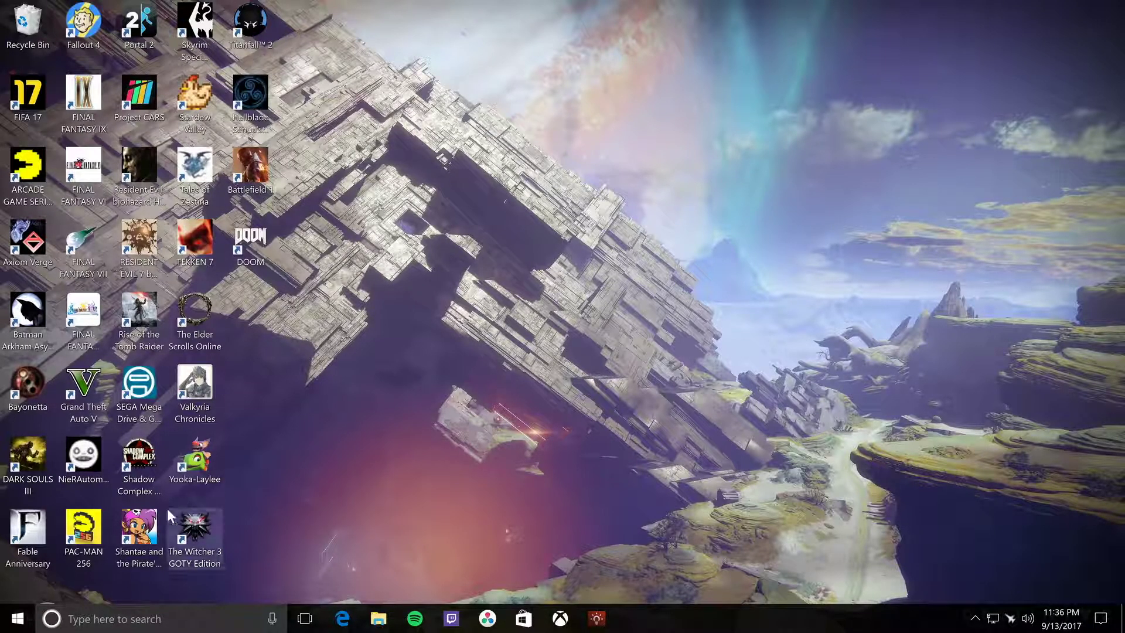
In Settings > Gaming, toggle Game bar recording on and back off.
left_click(23, 624)
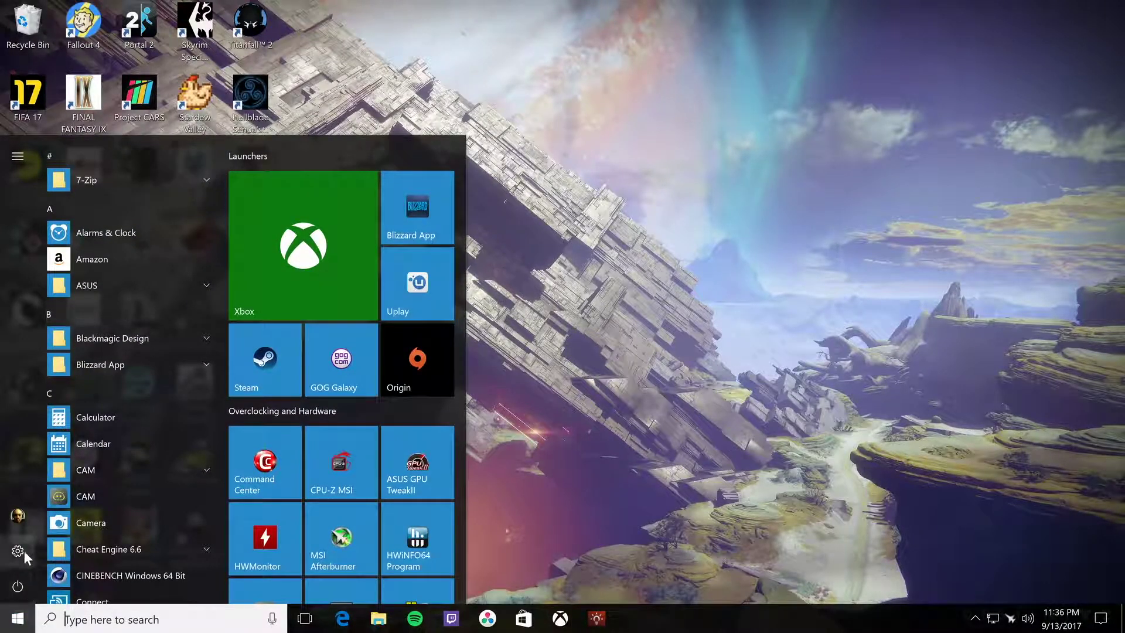
left_click(23, 551)
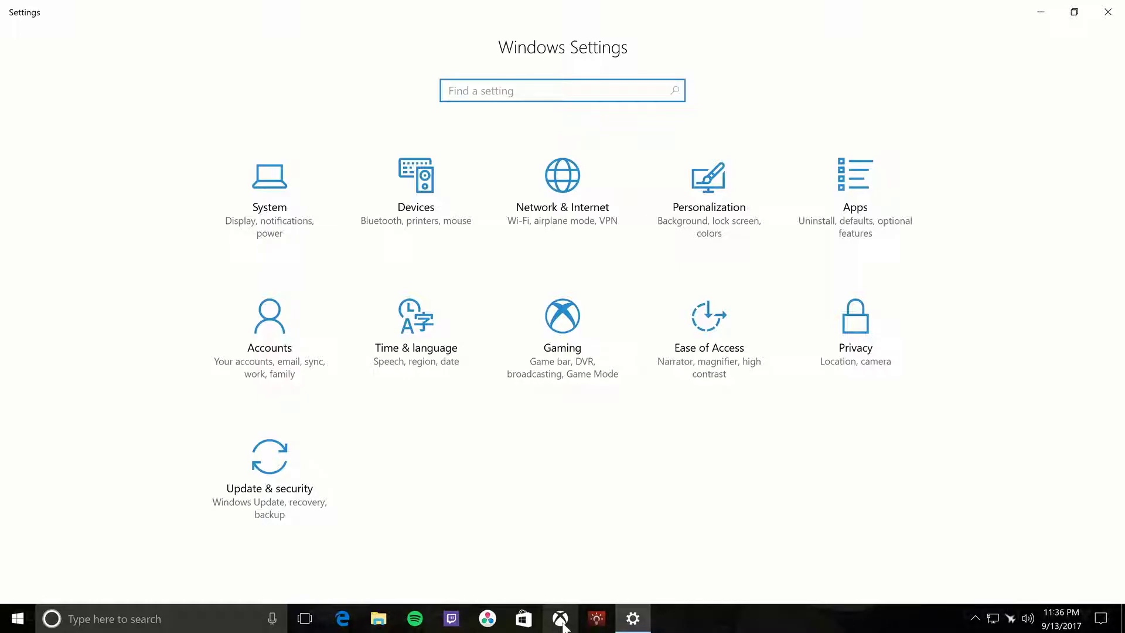
left_click(564, 362)
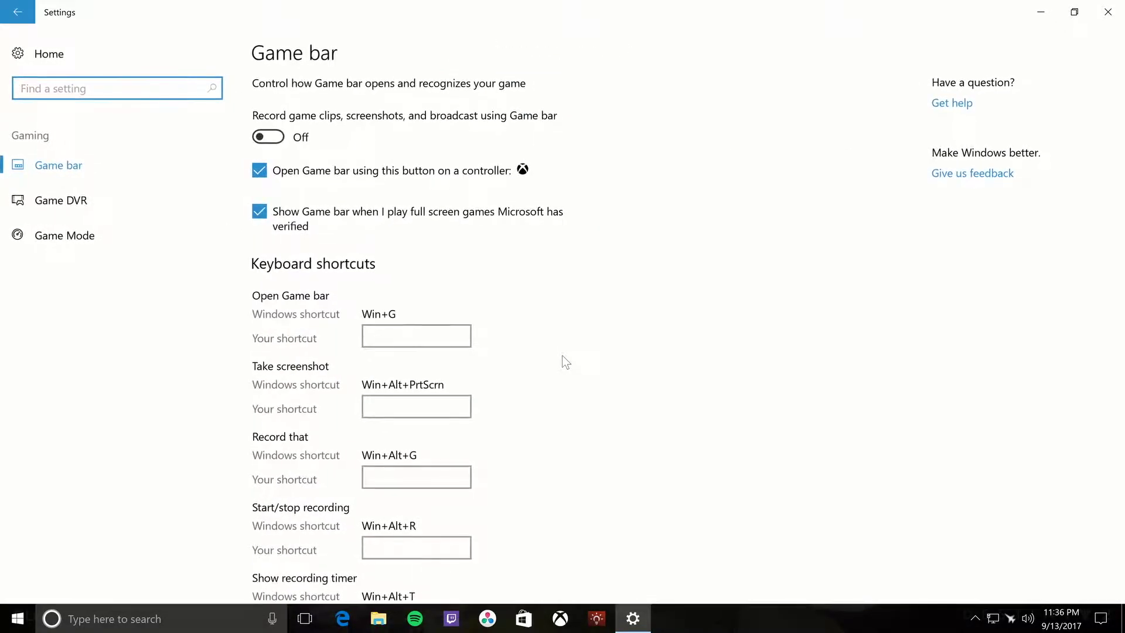
left_click(275, 141)
left_click(275, 140)
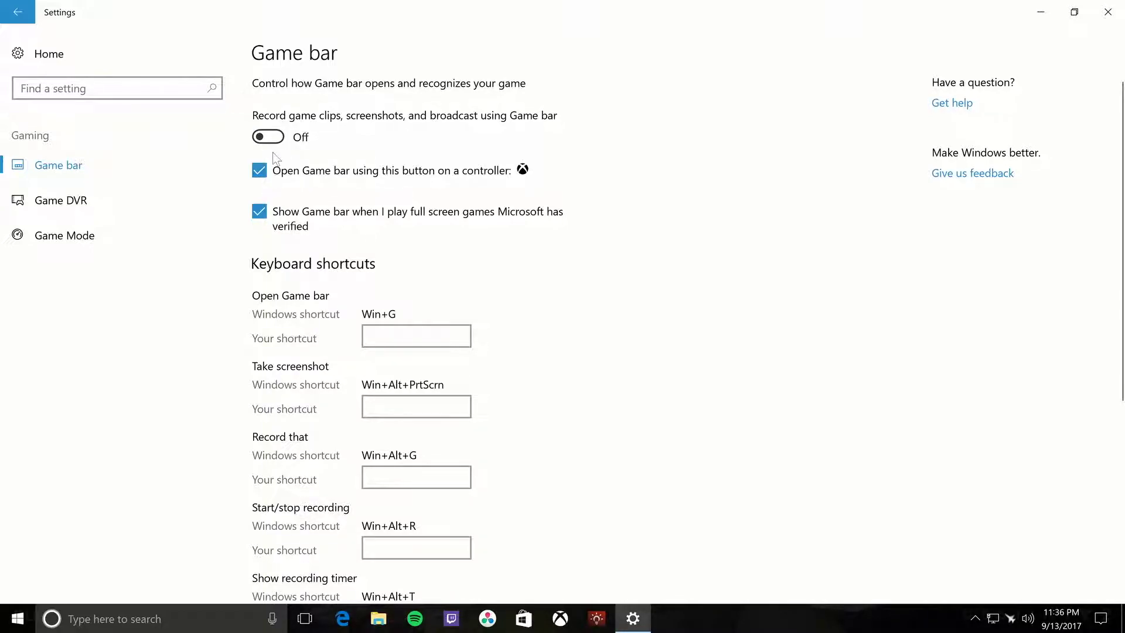
Check the Game DVR and Game Mode pages, return to Game bar, and close Settings.
left_click(104, 196)
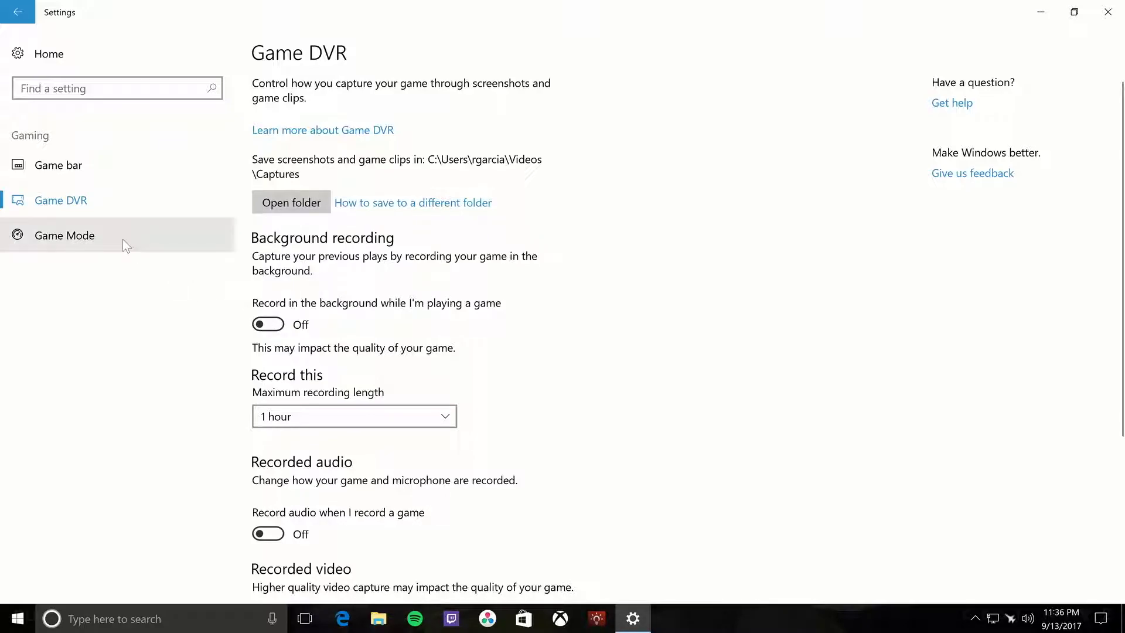
left_click(64, 235)
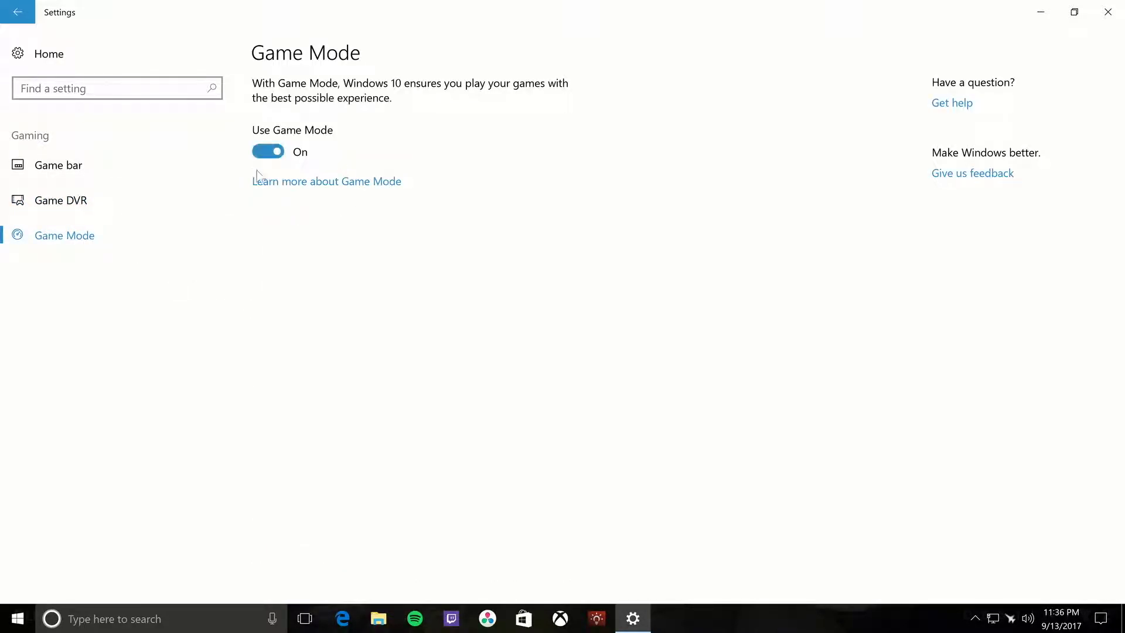
left_click(85, 199)
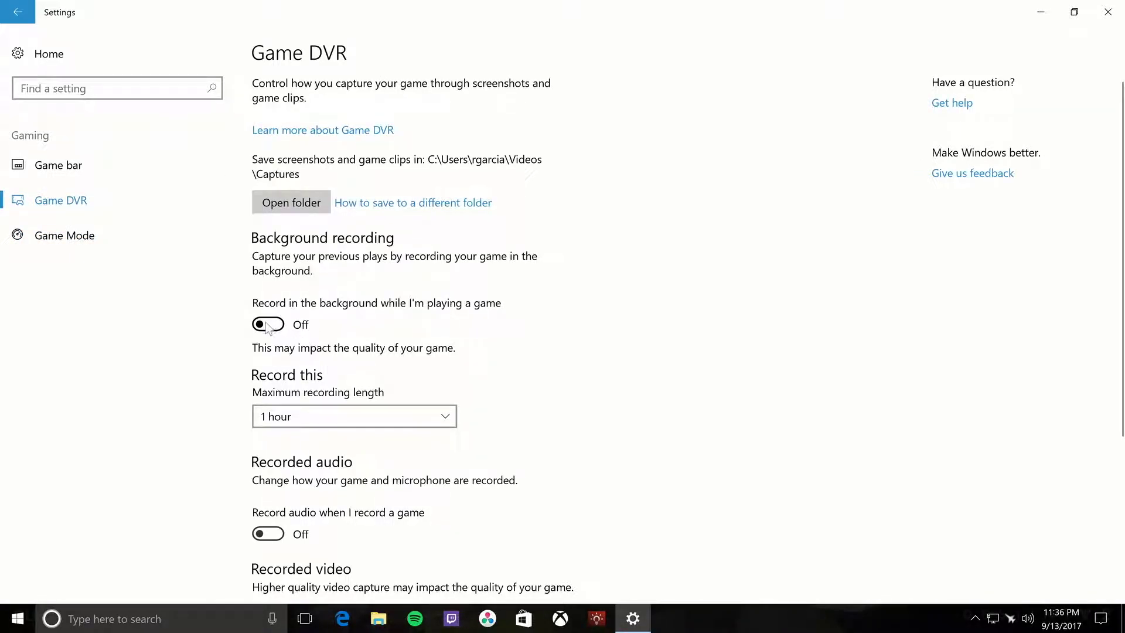
scroll(554, 417, "down", 3)
scroll(554, 417, "up", 5)
left_click(89, 176)
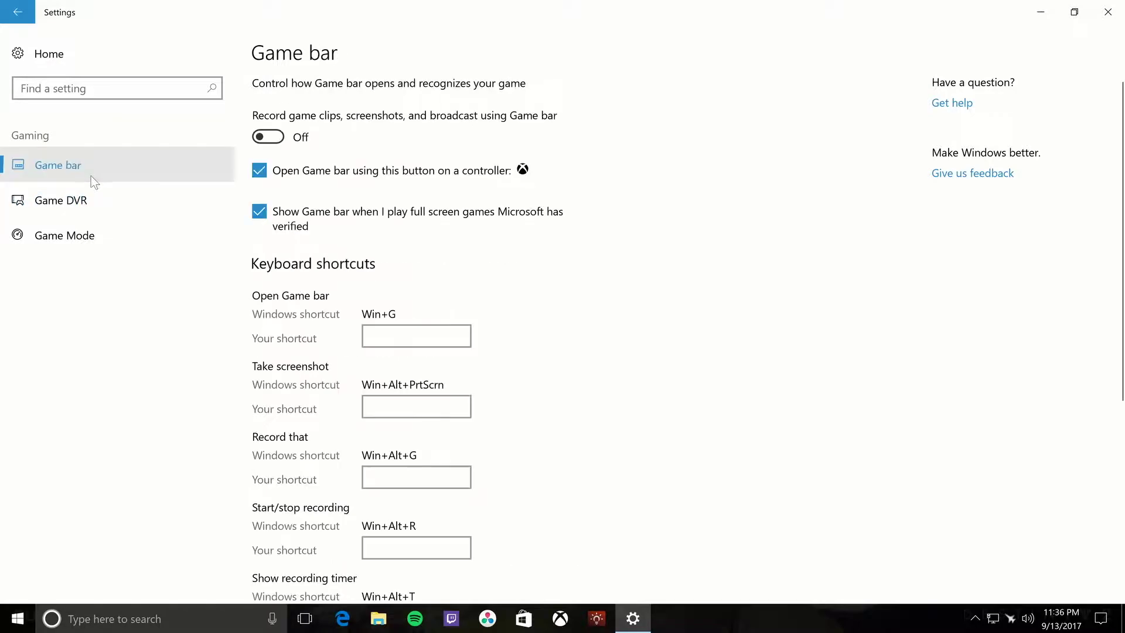
left_click(1106, 24)
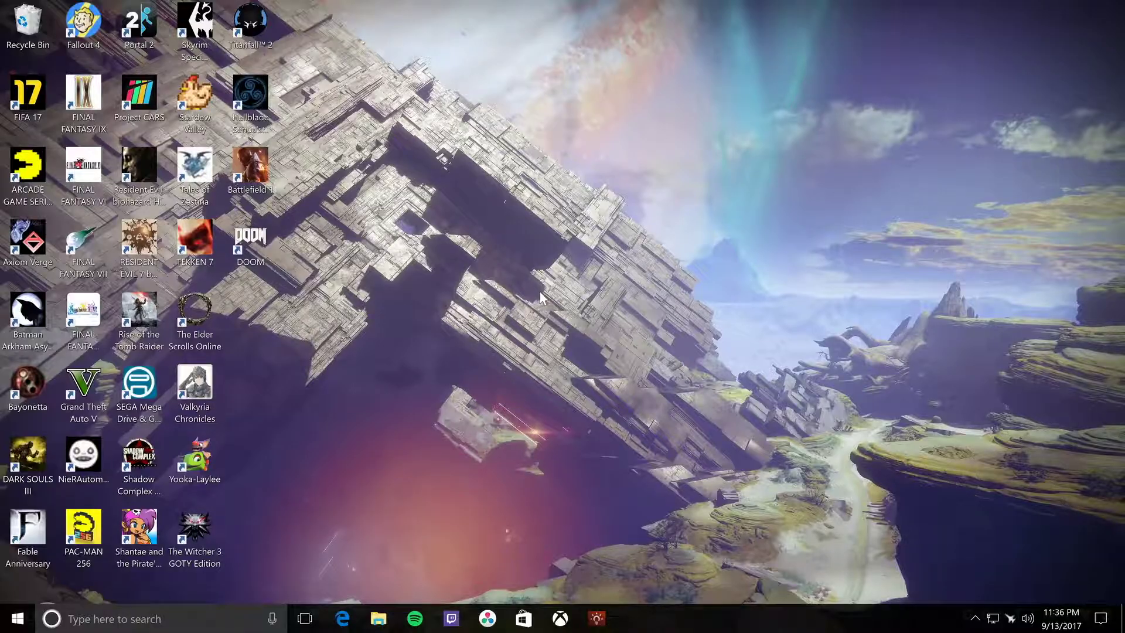
key("alt+z")
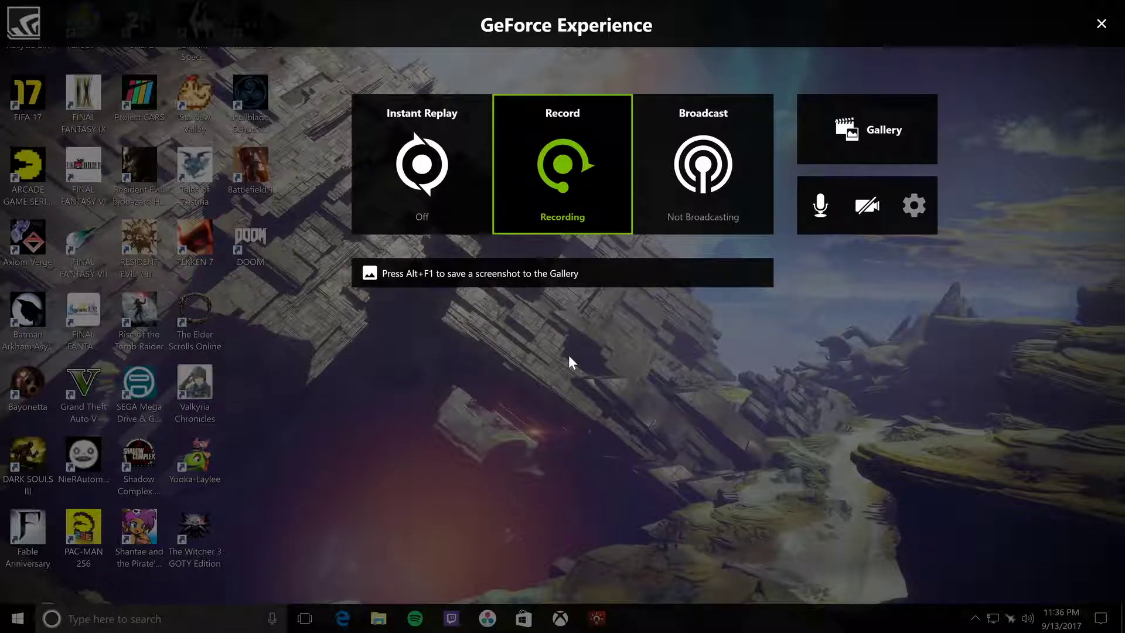
key("alt+z")
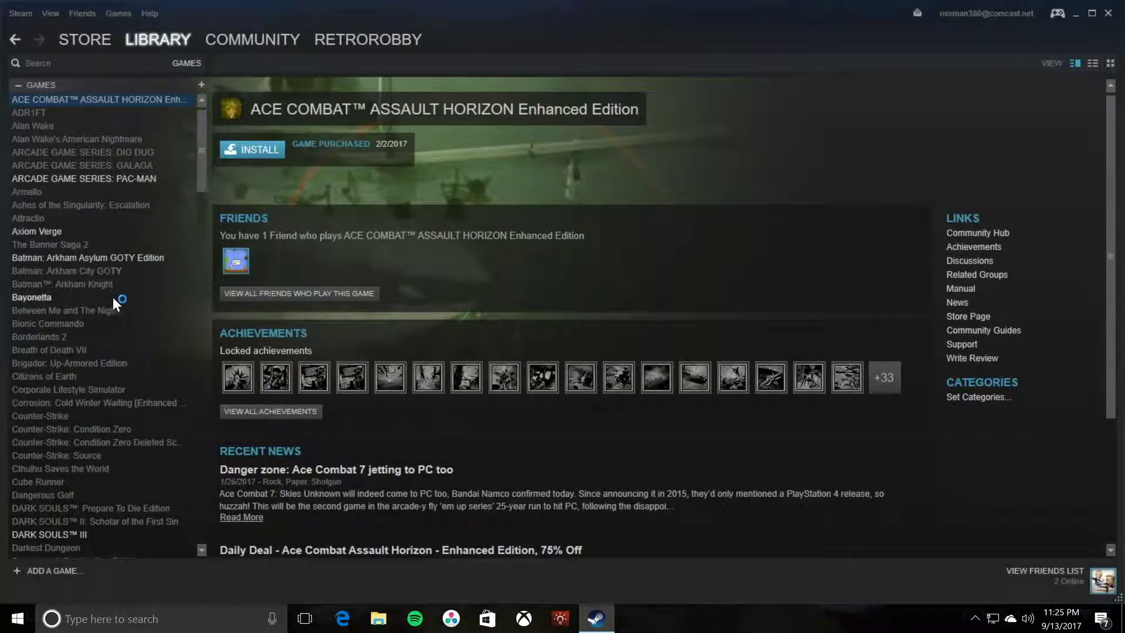
View the DARK SOULS III library page, then switch the Steam library to Grid View.
scroll(101, 337, "down", 7)
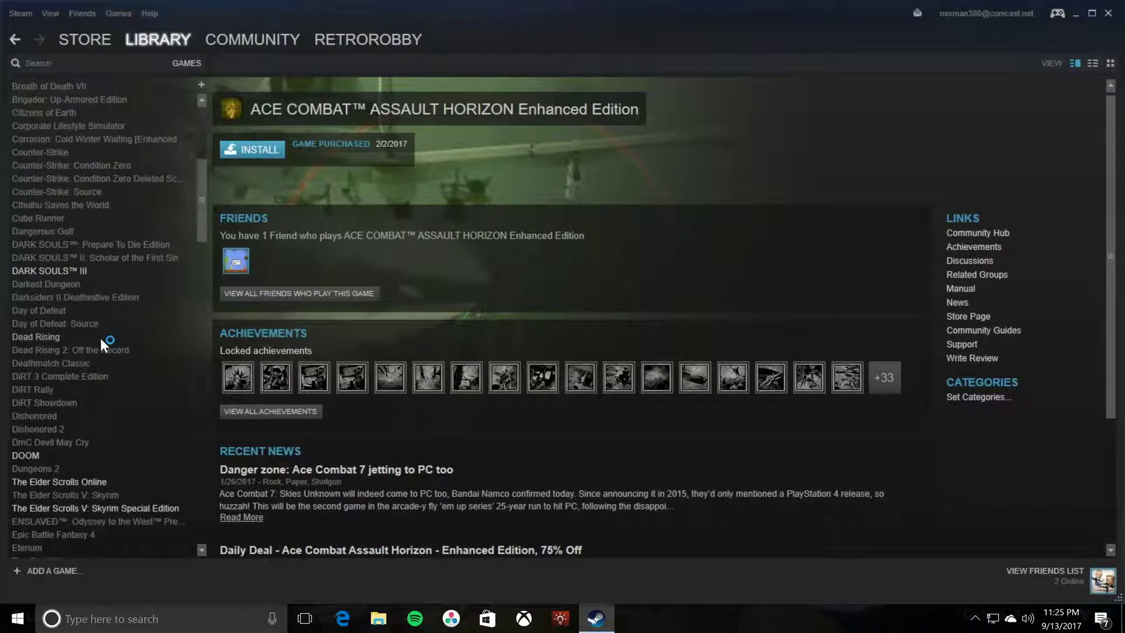
left_click(64, 272)
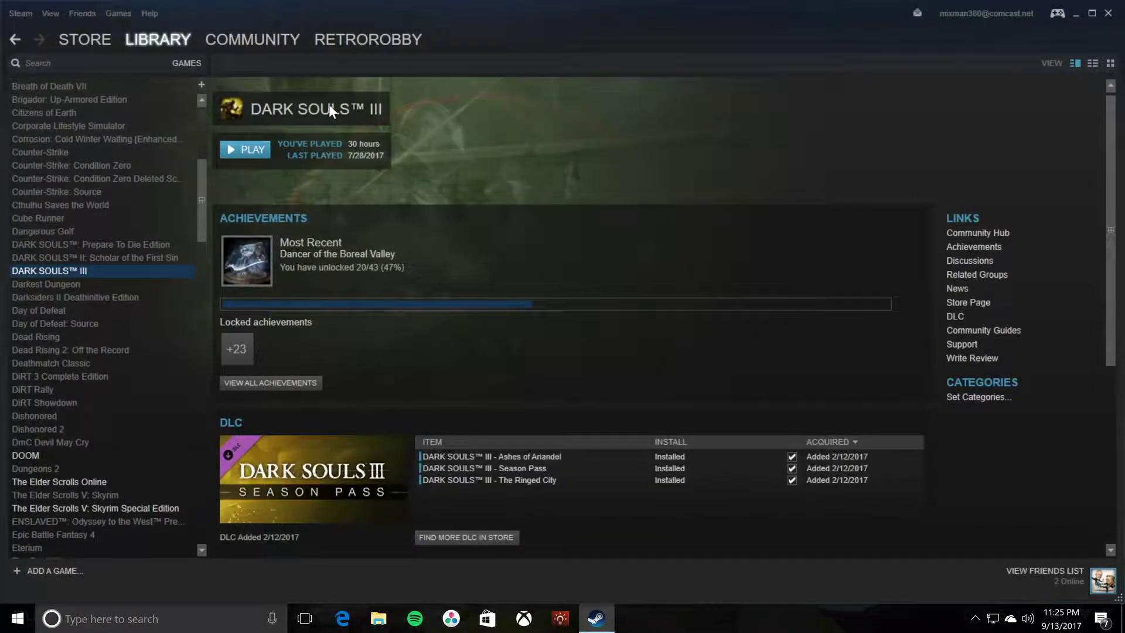
scroll(666, 348, "down", 3)
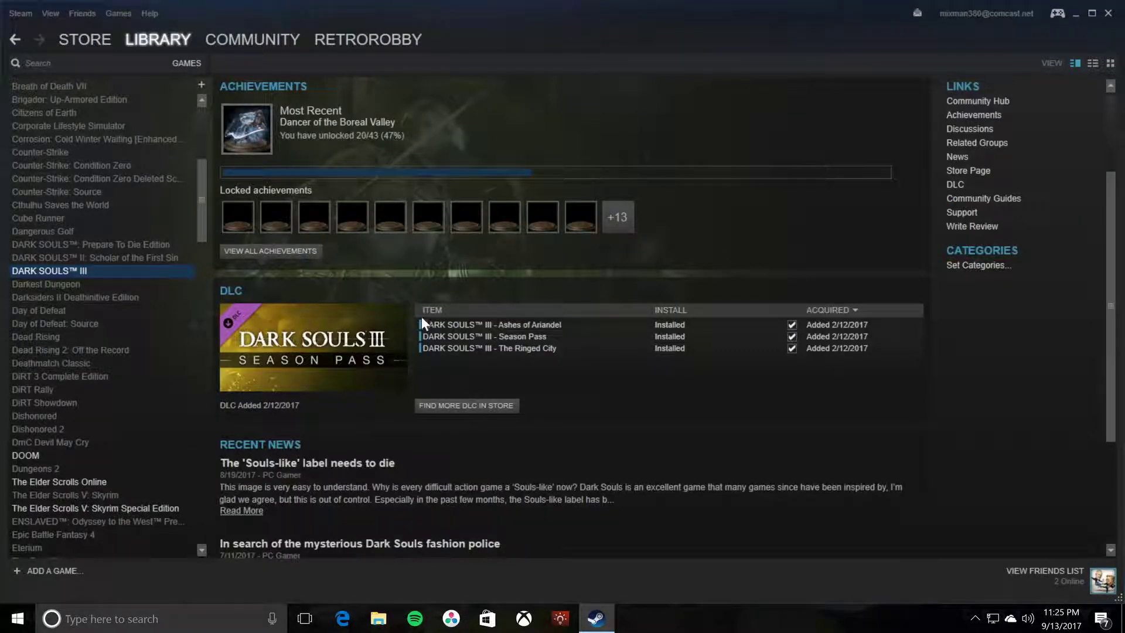
scroll(70, 204, "up", 1)
scroll(437, 273, "up", 3)
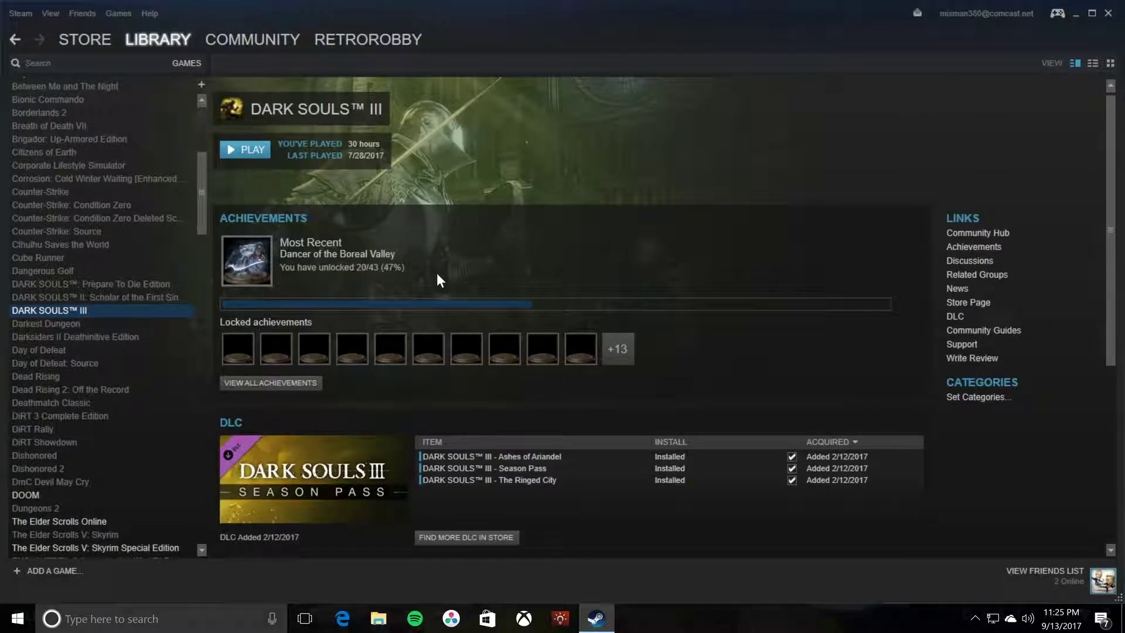
left_click(1109, 63)
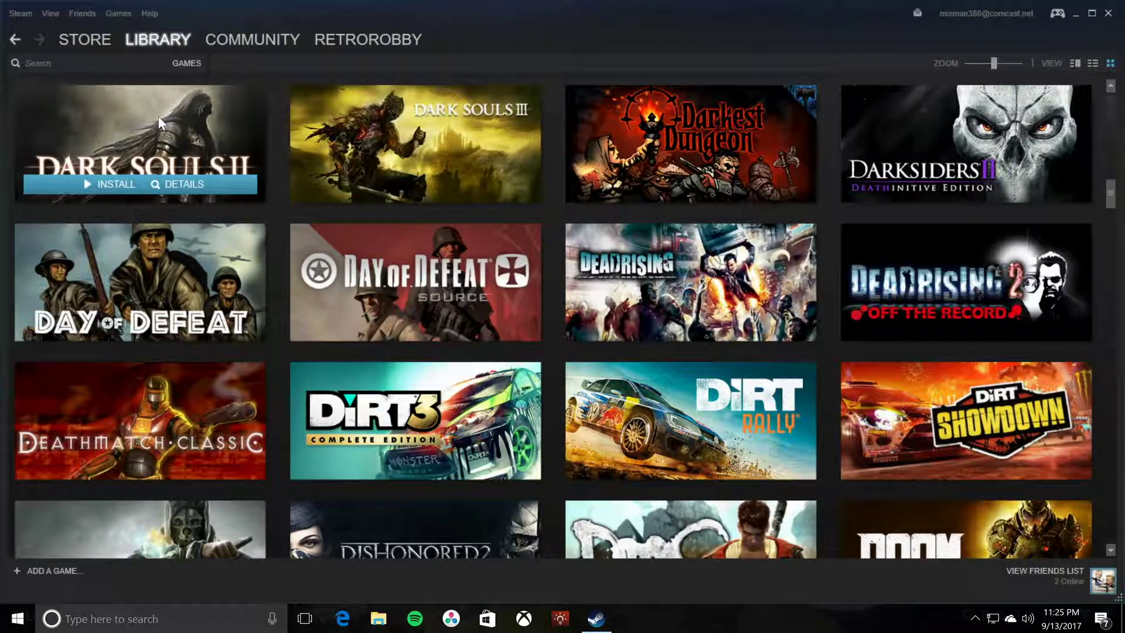
mouse_move(332, 171)
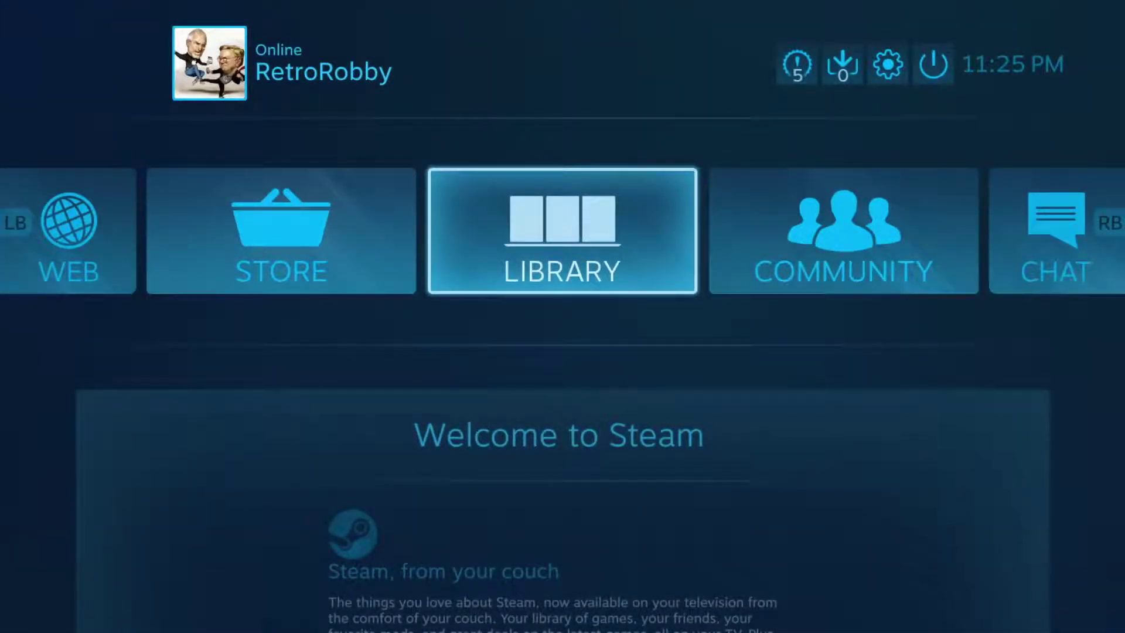
Open the Big Picture Library, then the Store, returning to the home screen after each.
key("Return")
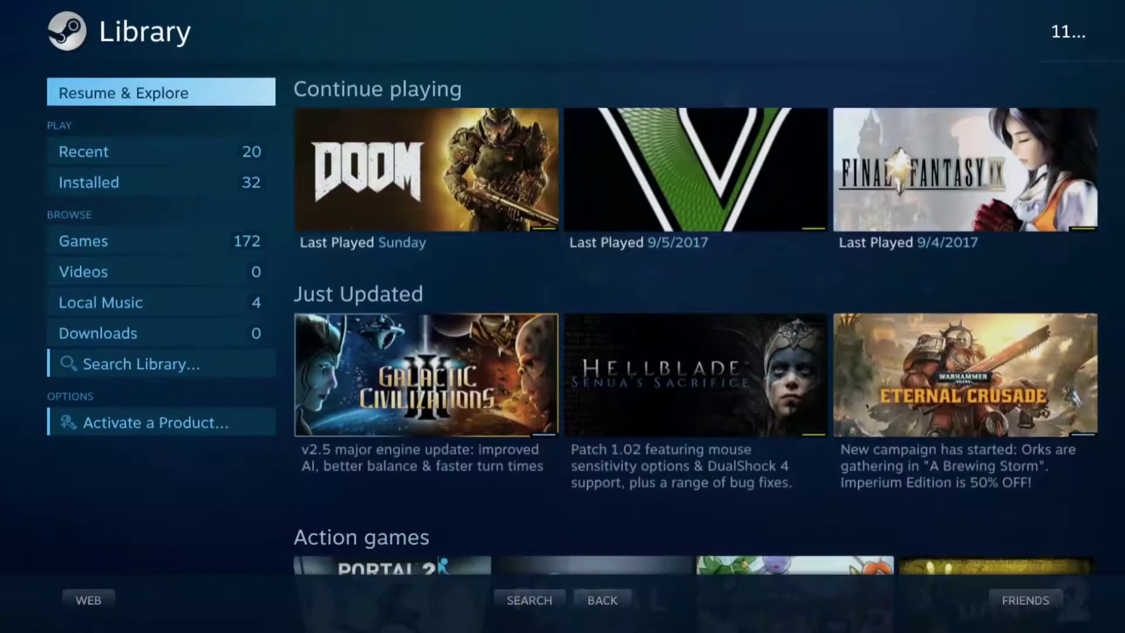
key("Escape")
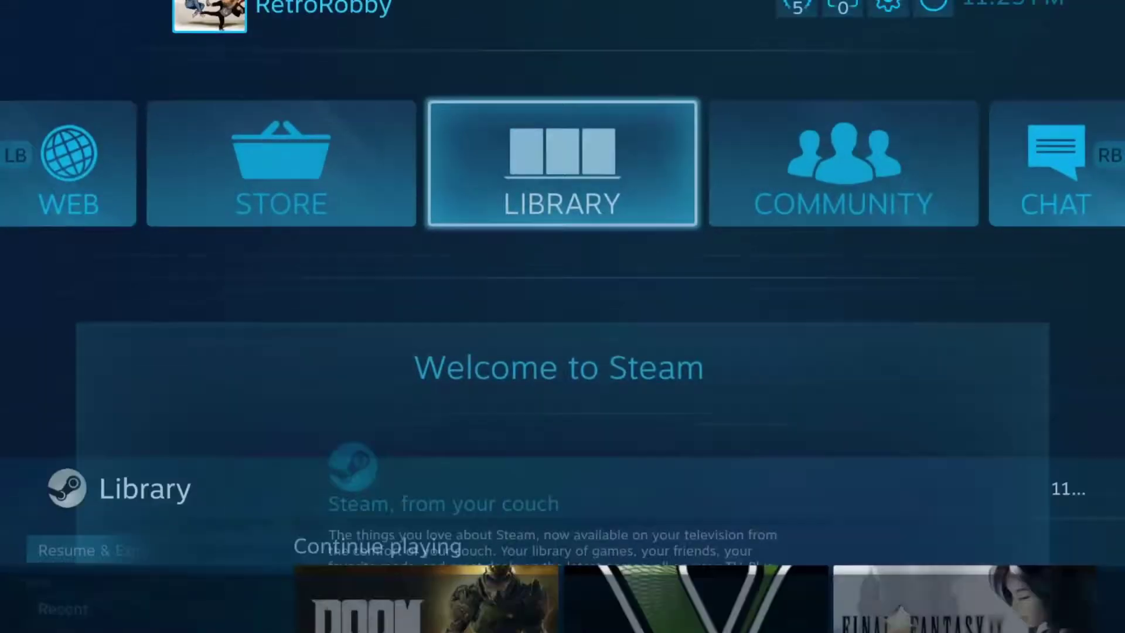
key("Left")
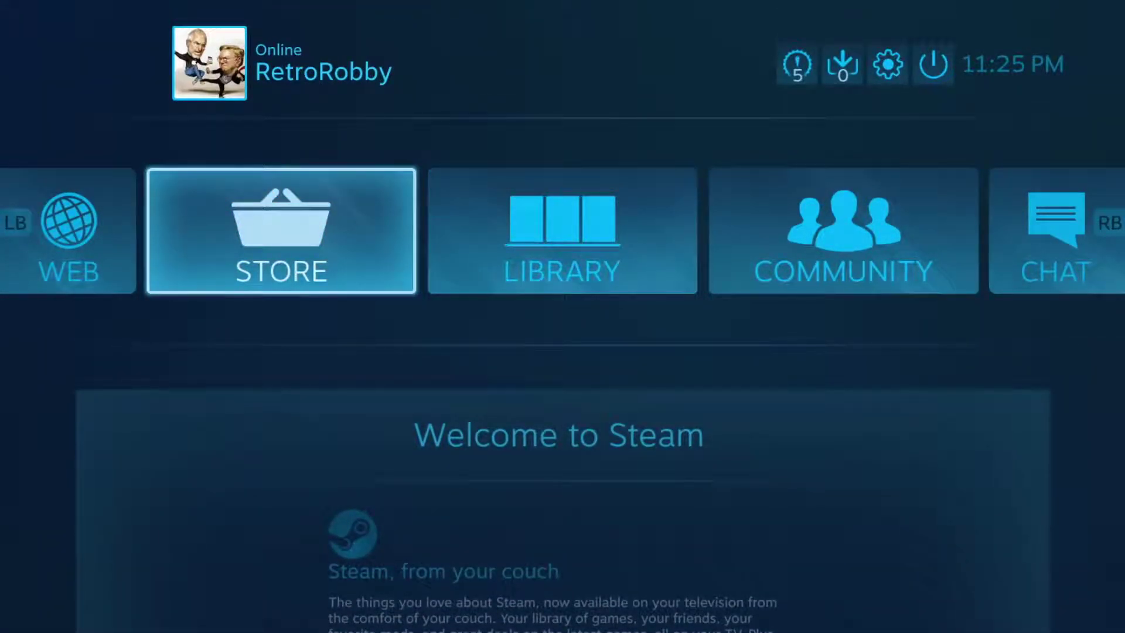
key("Return")
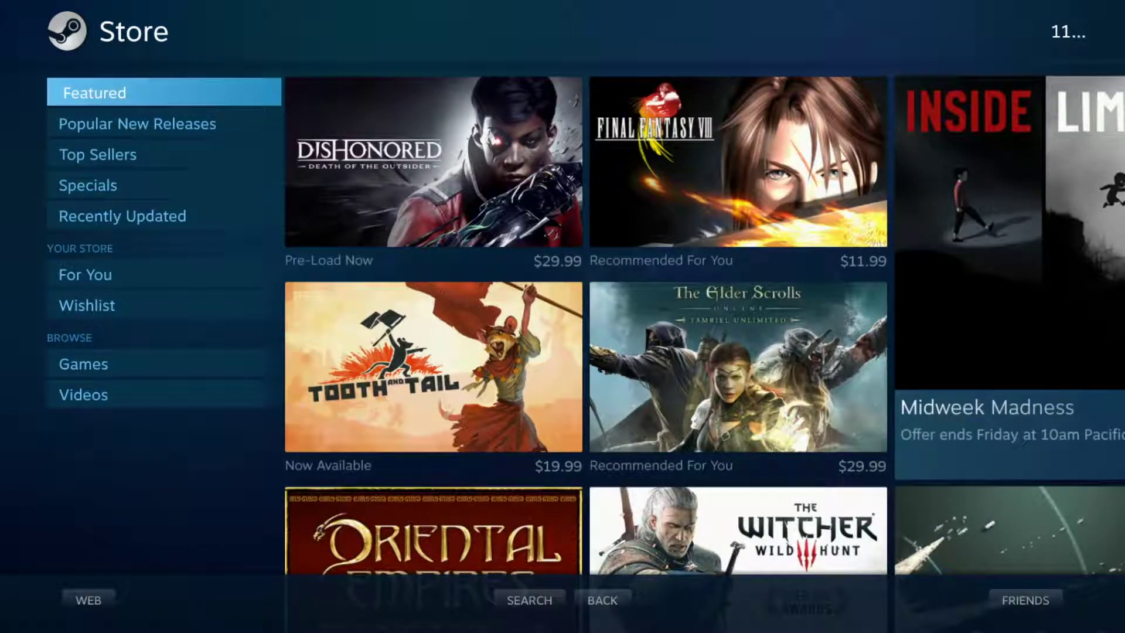
key("Escape")
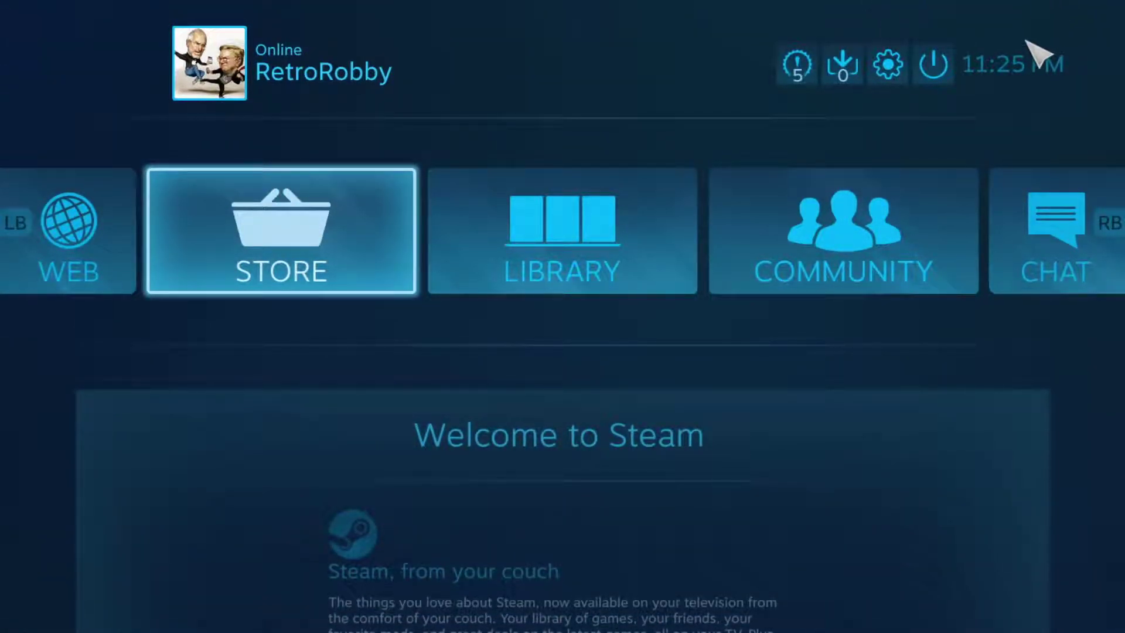
Review the Big Picture power menu without choosing anything, then open the Library.
left_click(947, 66)
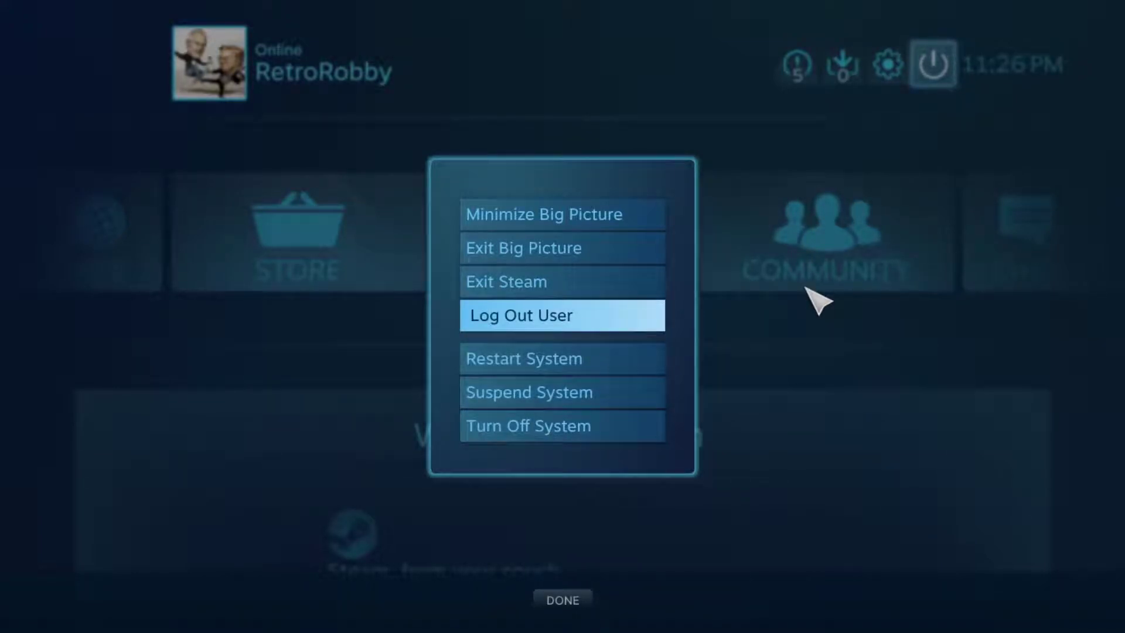
key("Escape")
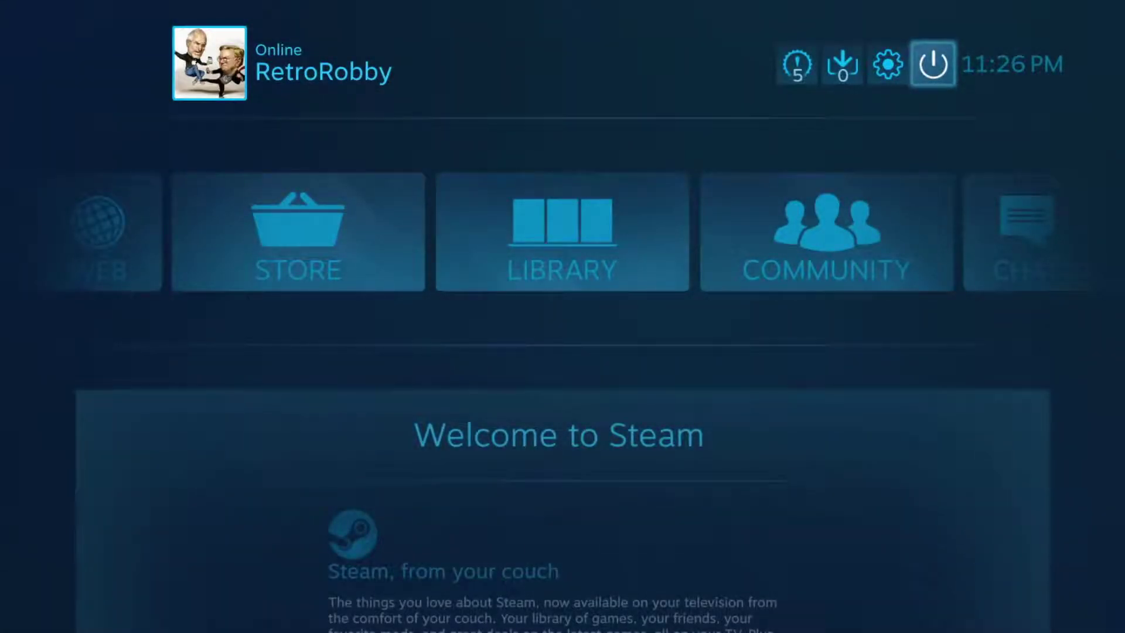
left_click(672, 283)
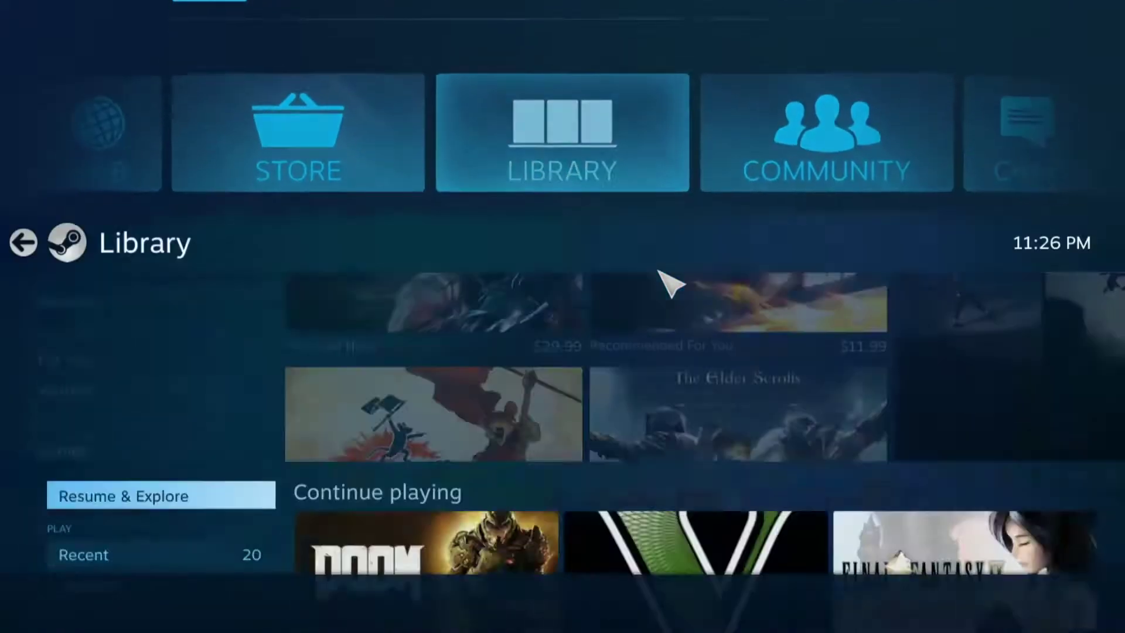